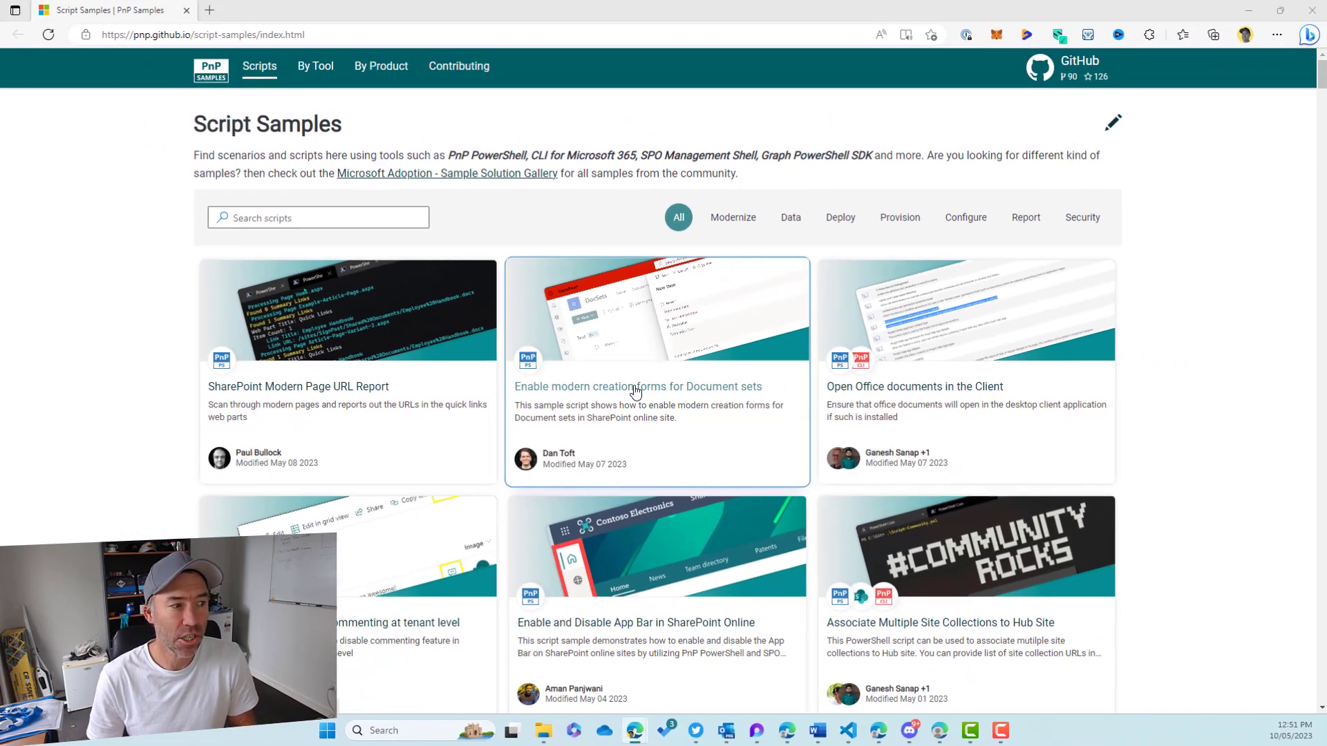
Open the 'Enable modern creation forms for Document sets' sample and copy its PnP PowerShell script
click(636, 391)
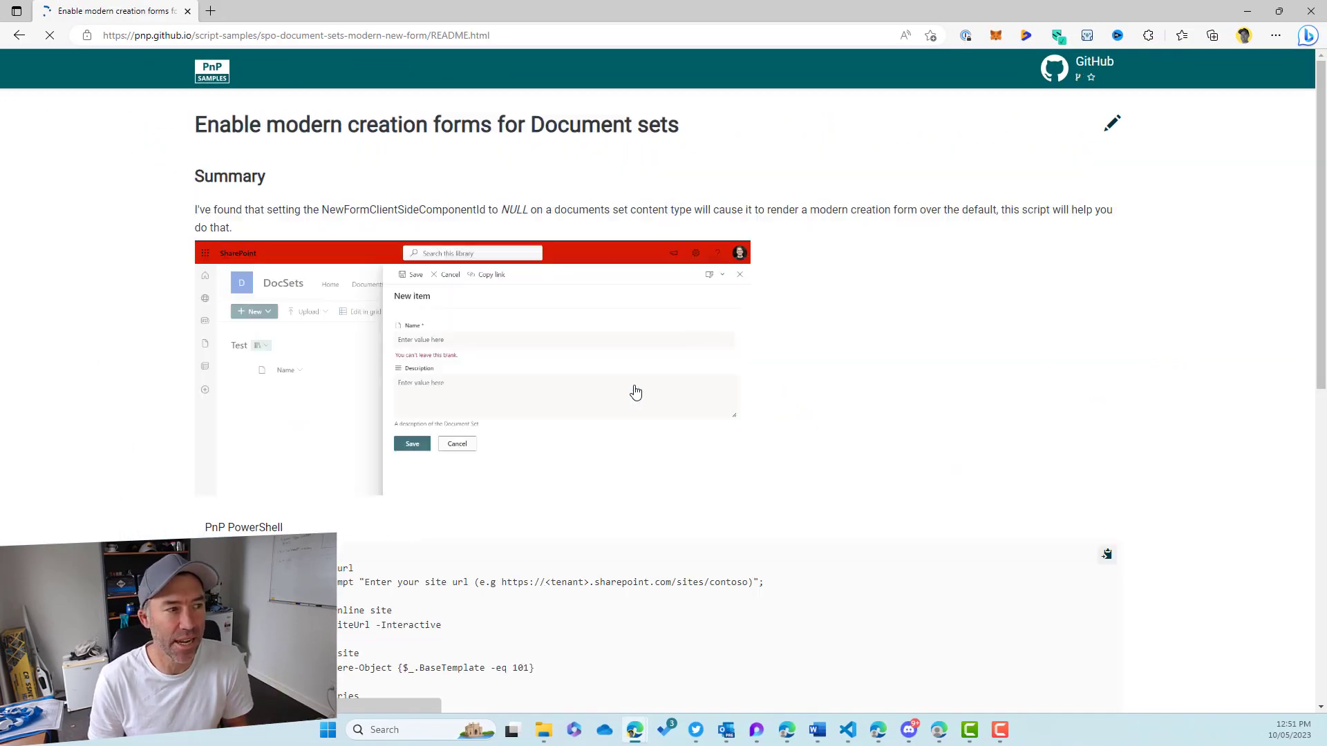
scroll(636, 391, down, 3)
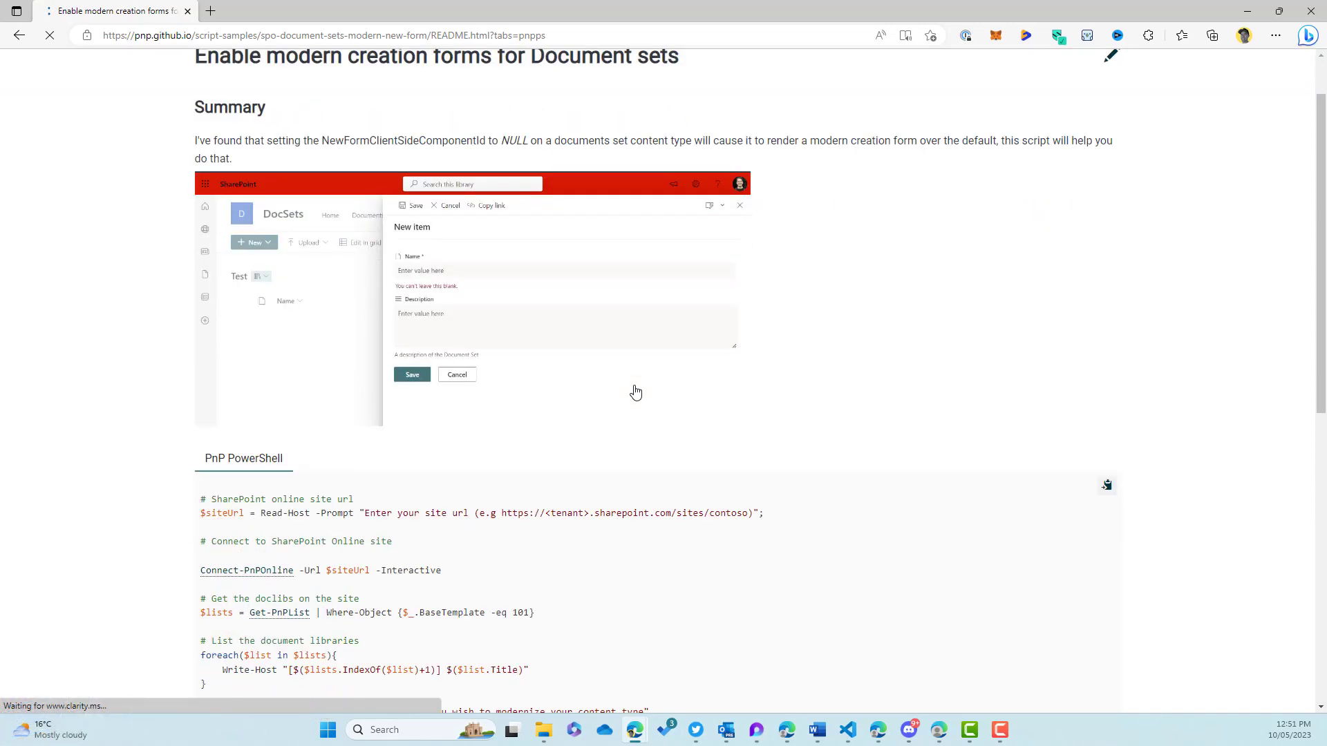
scroll(636, 392, down, 3)
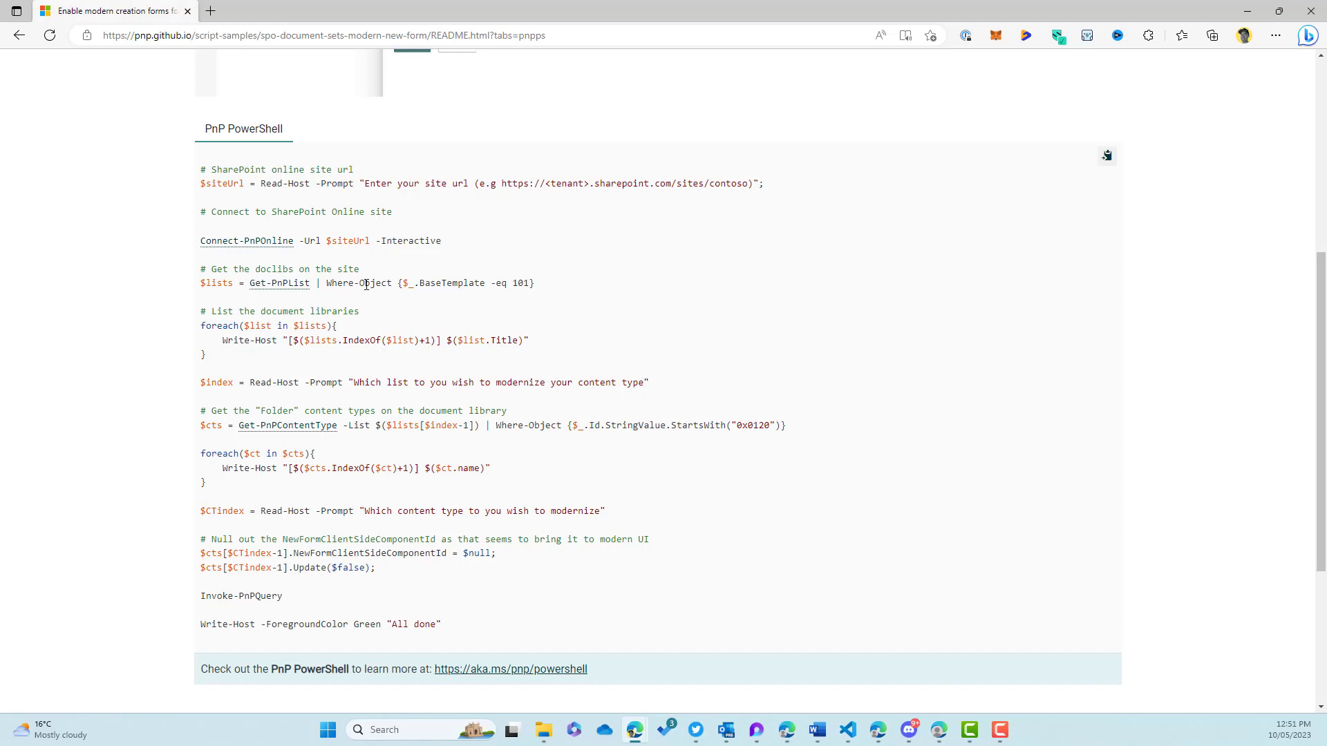
drag(200, 174, 447, 532)
scroll(319, 275, down, 2)
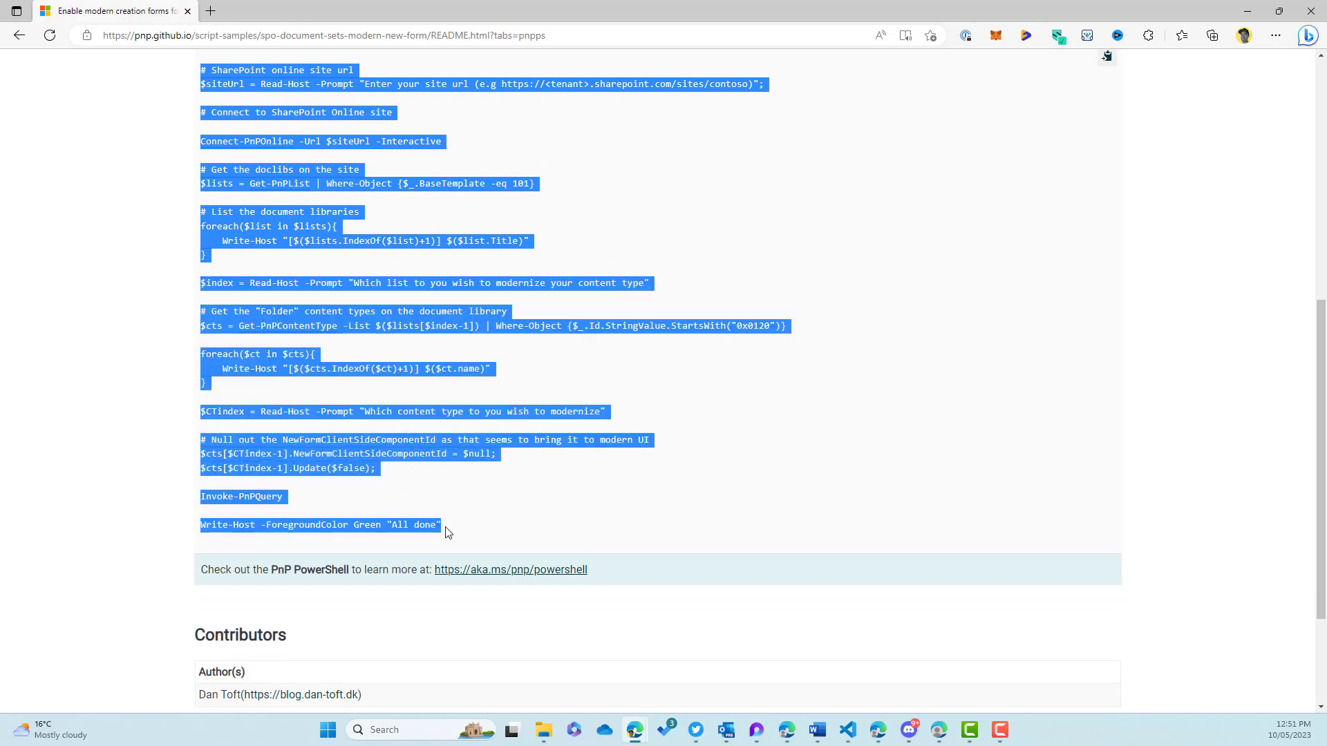
Replace the ModernDocumentSet file's contents in VS Code with the copied sample script
click(850, 731)
drag(1326, 114, 618, 83)
click(844, 218)
key(ctrl+a)
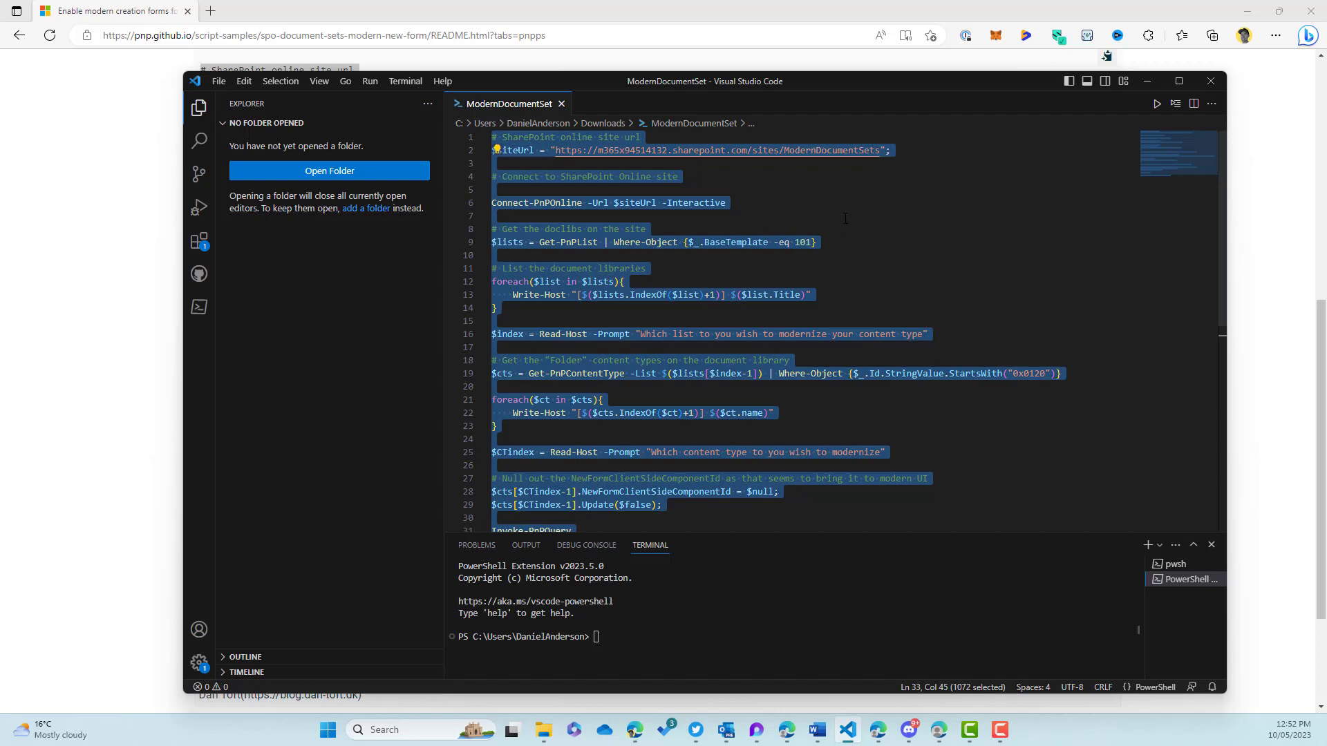
key(ctrl+v)
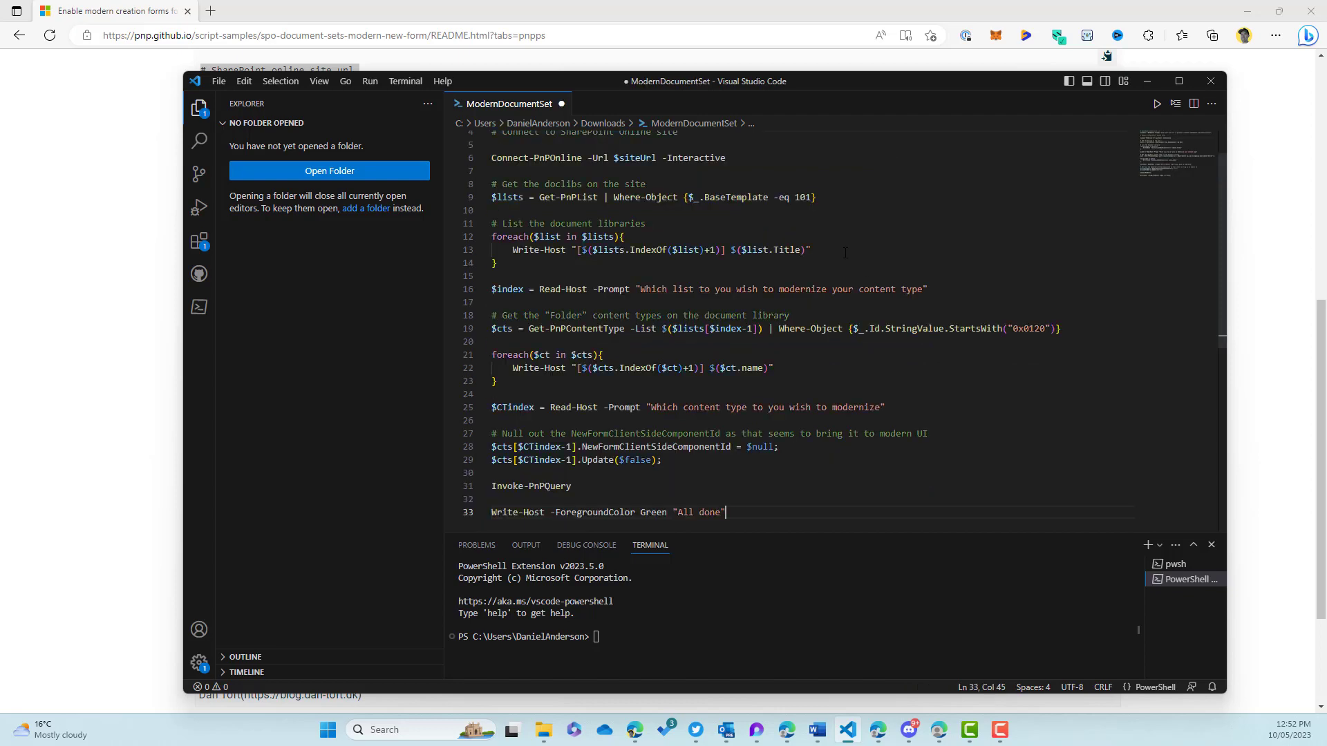
scroll(815, 219, up, 2)
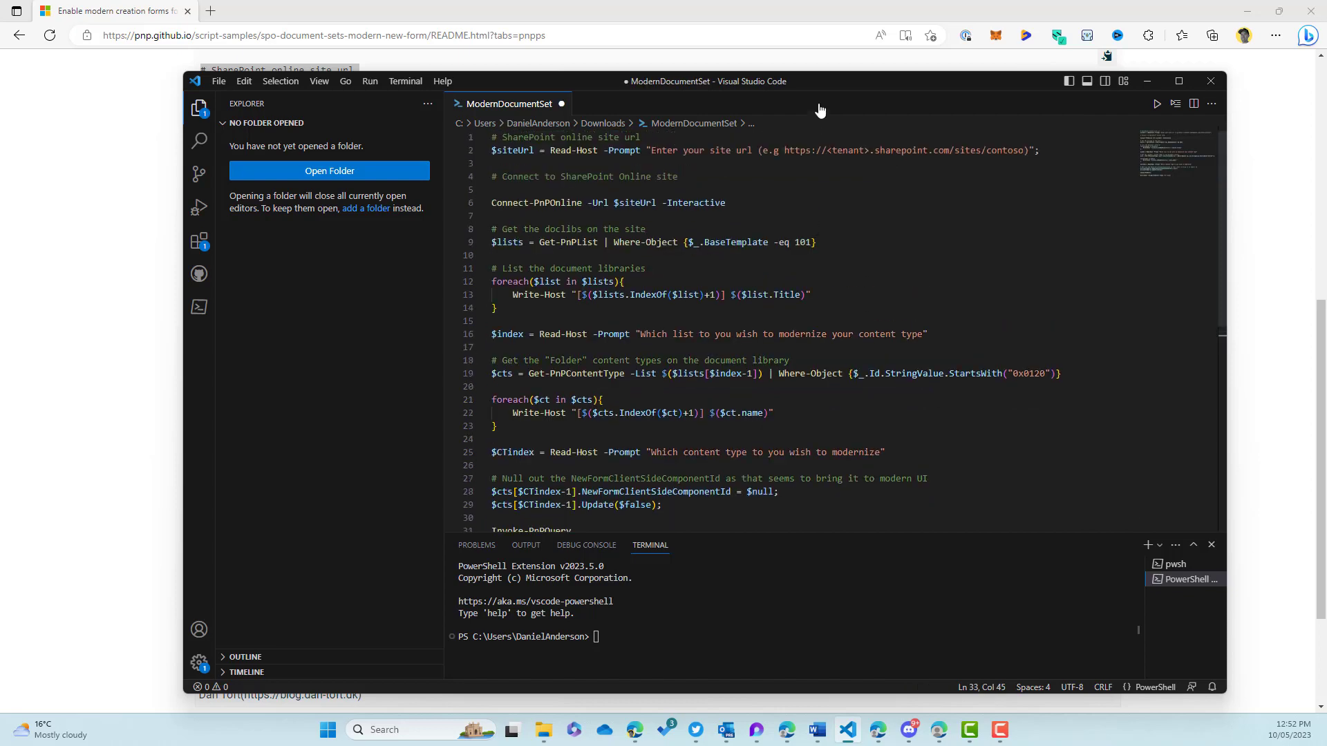
click(652, 160)
Reload the Old School library page in Edge so the Modern Sets library appears
click(1248, 10)
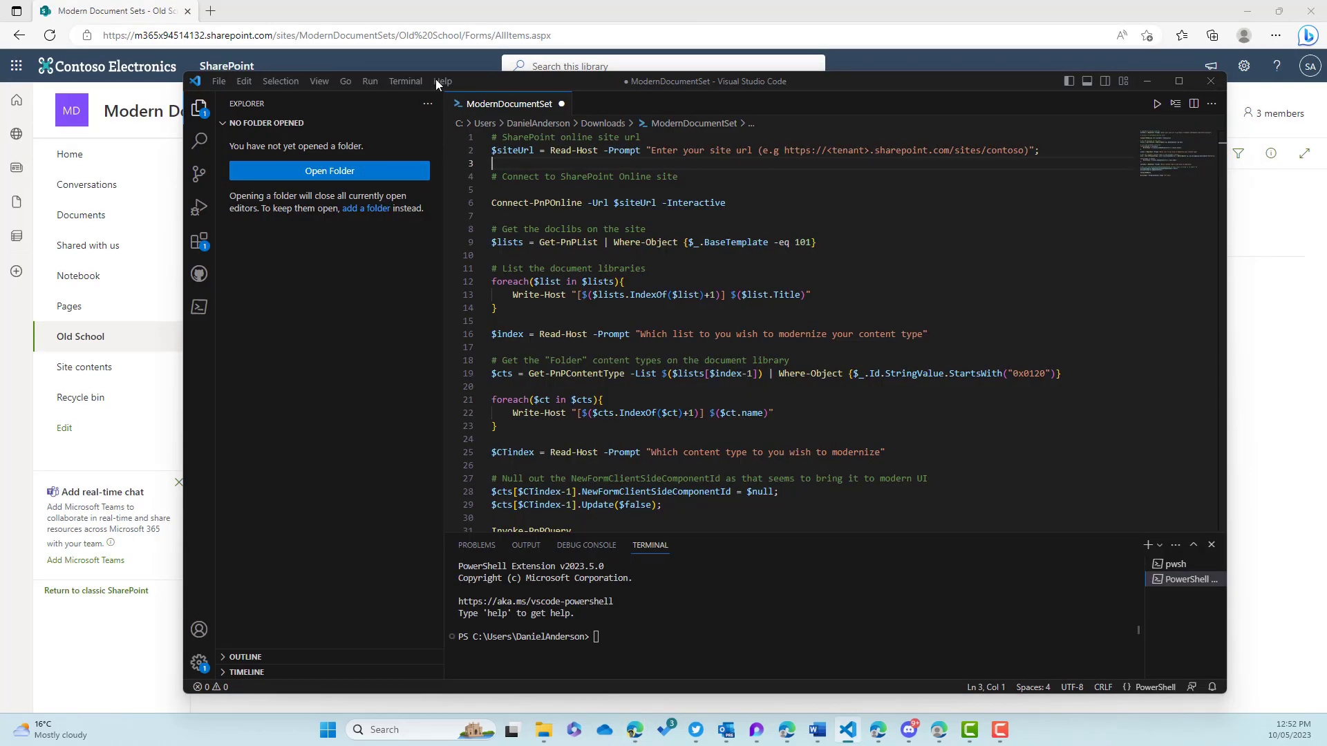
drag(506, 77, 1326, 55)
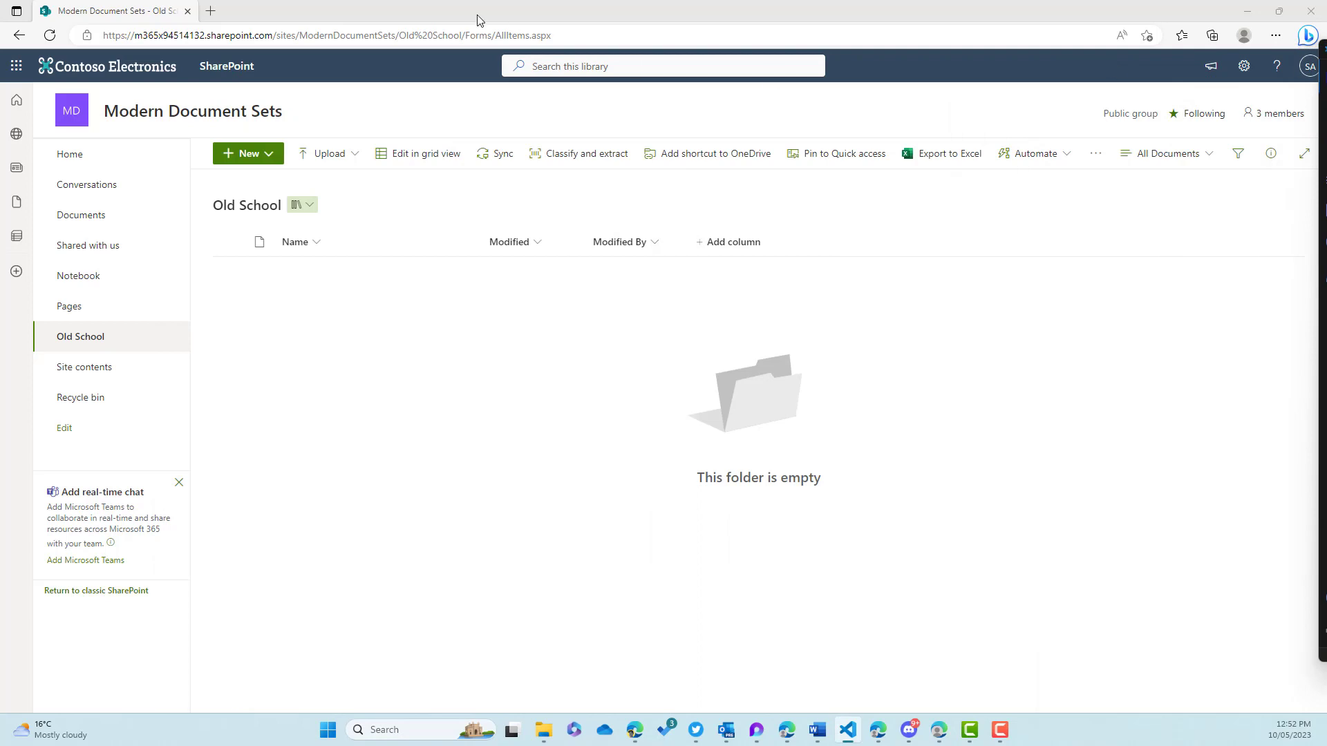
click(266, 34)
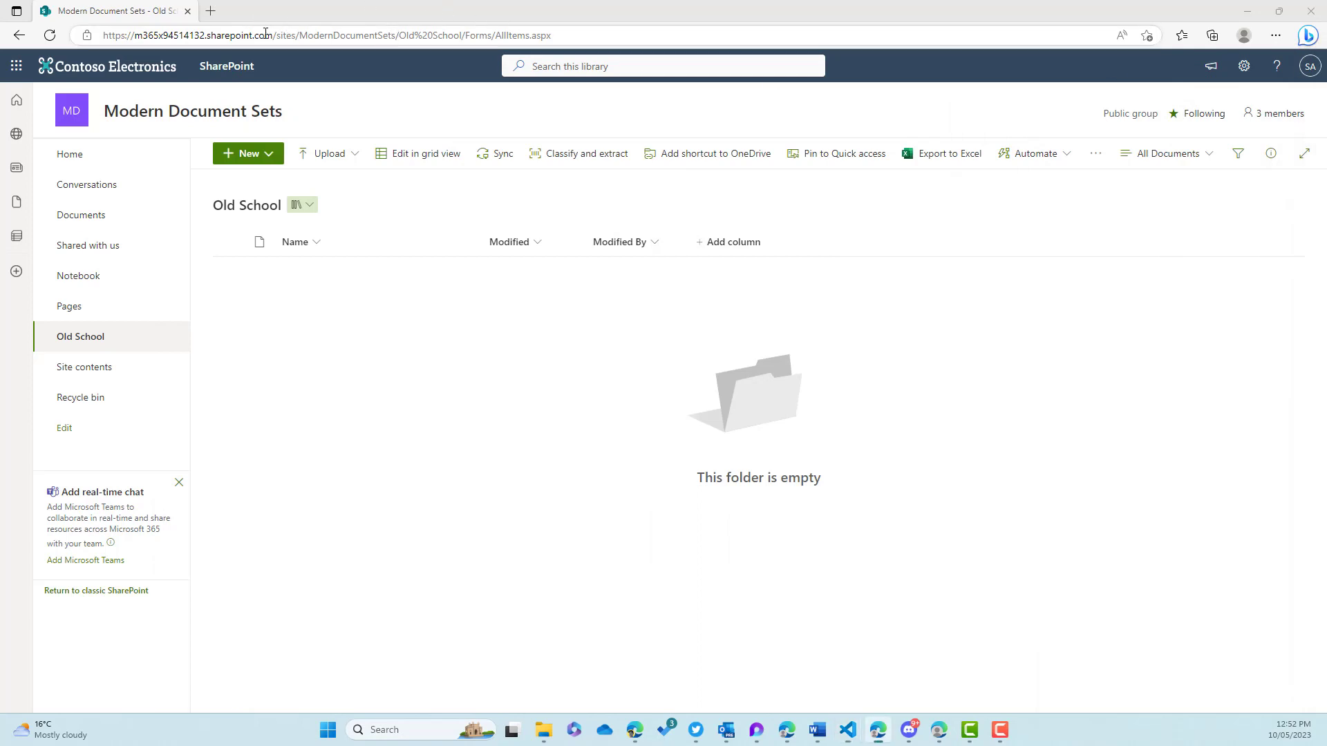
drag(395, 34, 101, 33)
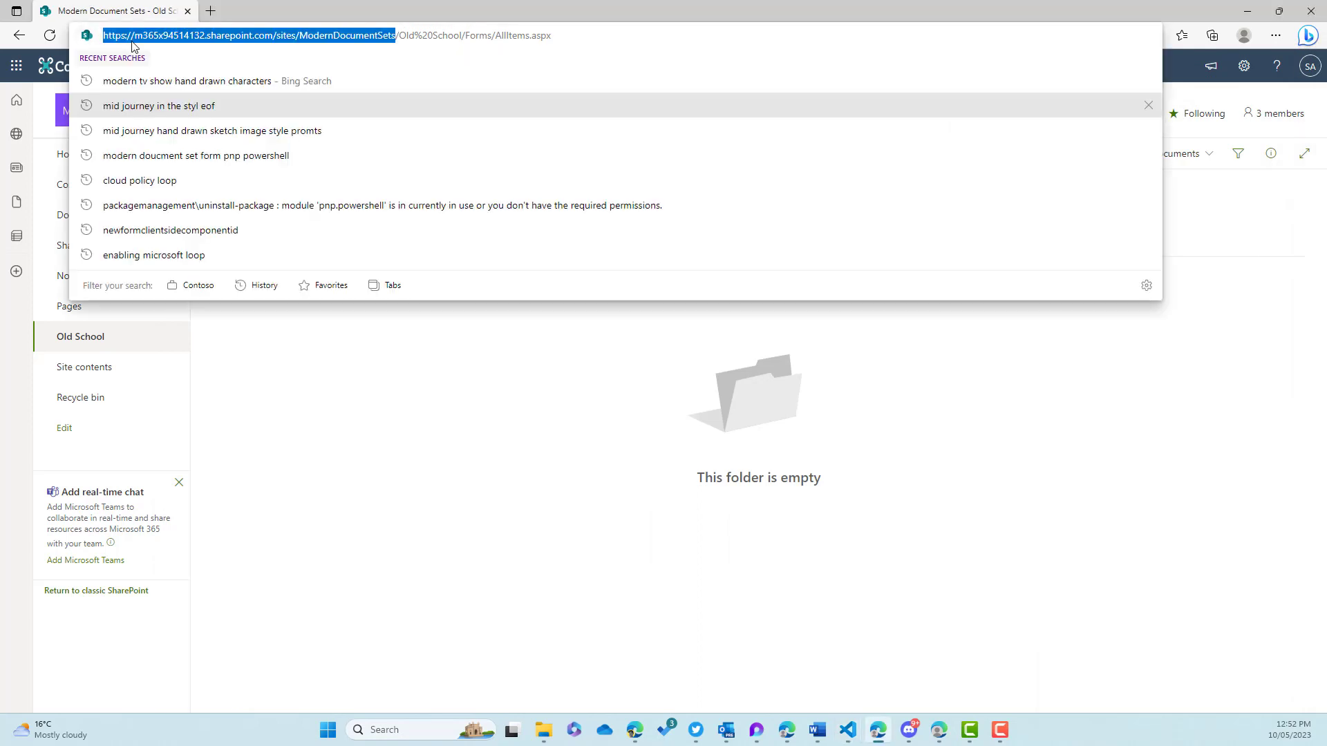
click(435, 461)
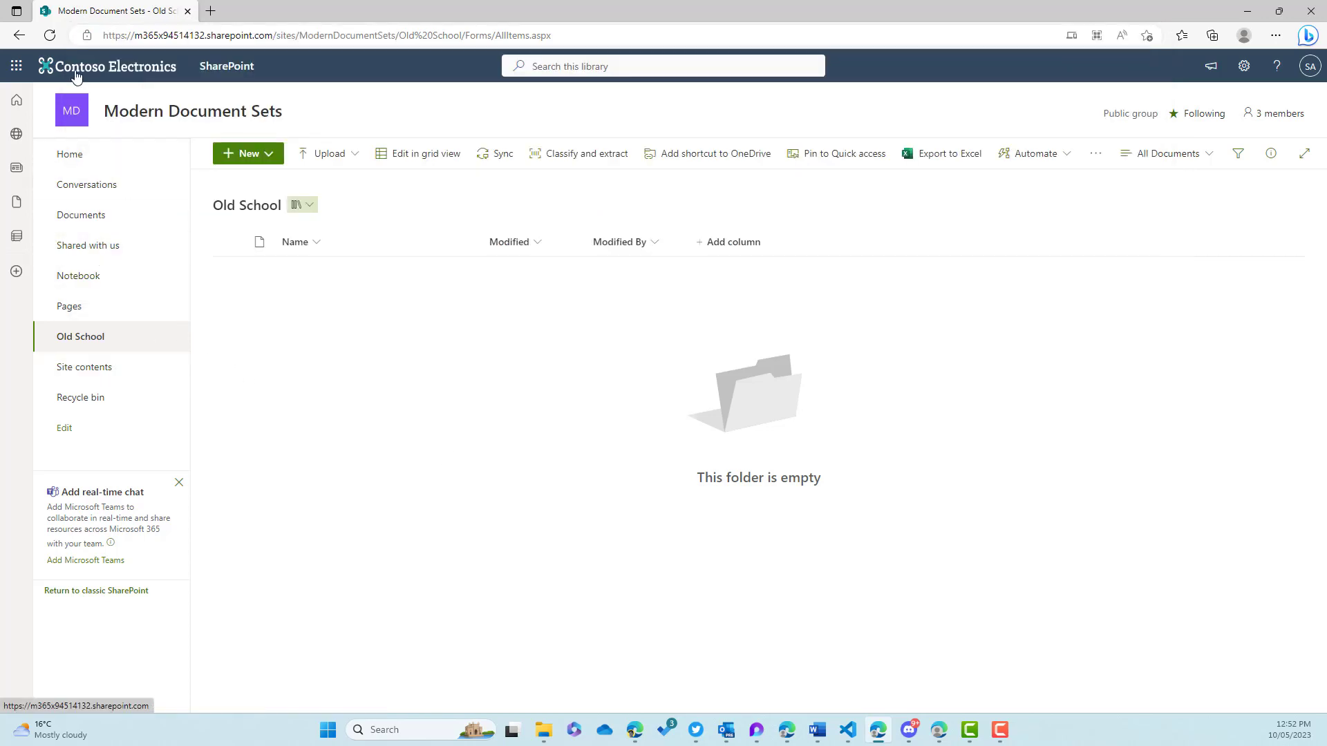
click(51, 37)
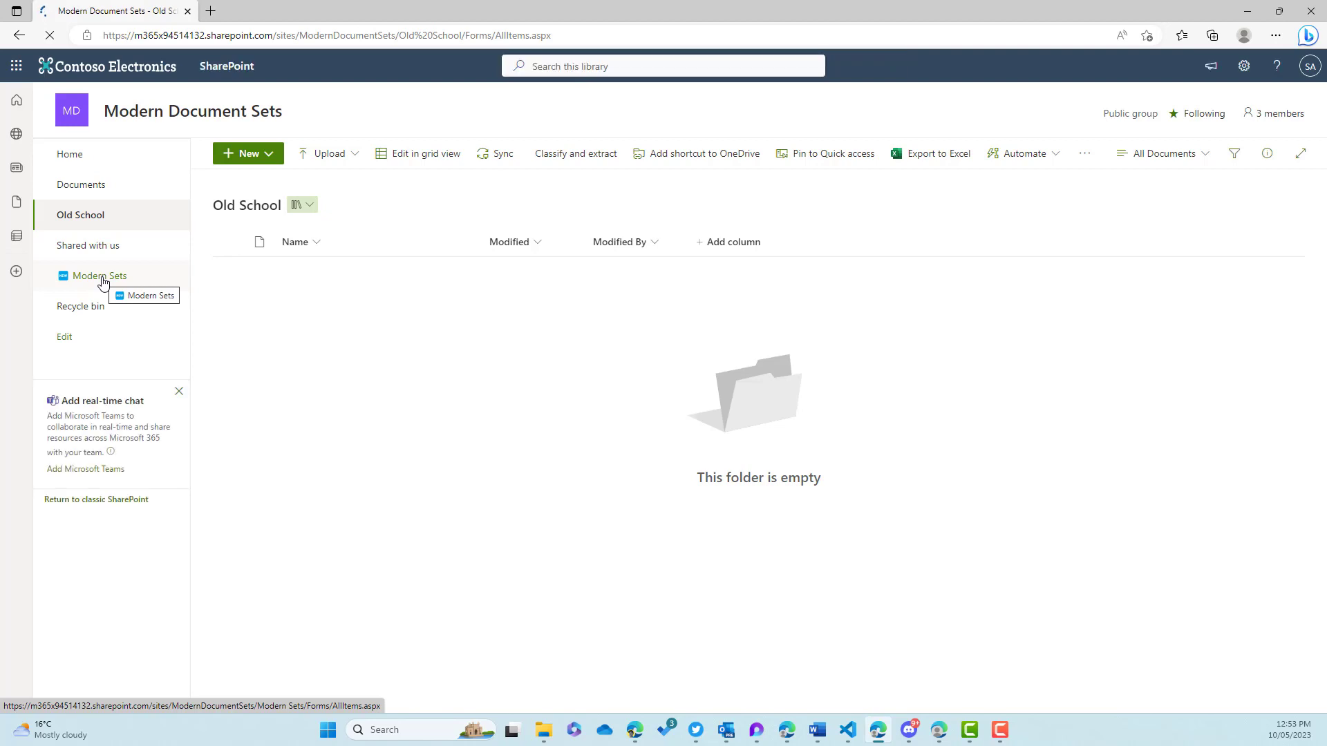
Open the full library settings page for the Old School library
click(1246, 66)
click(1156, 209)
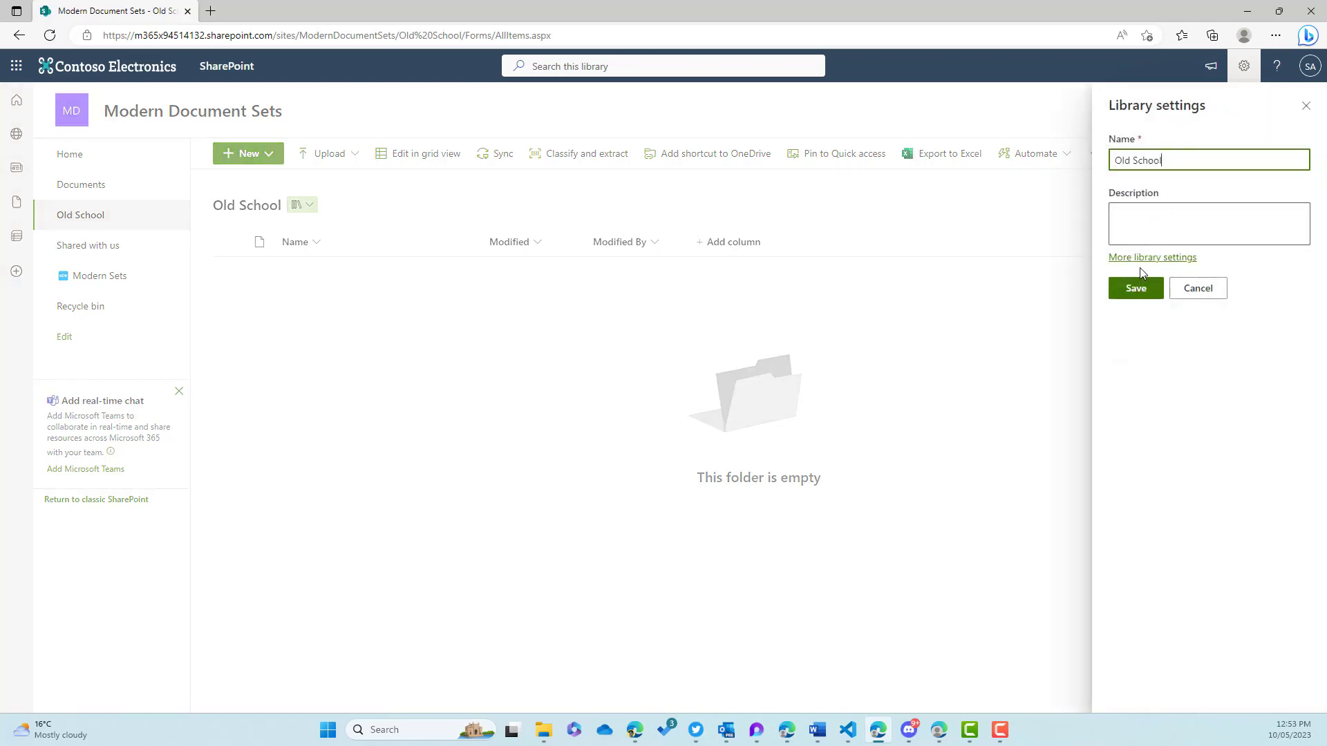
click(1143, 260)
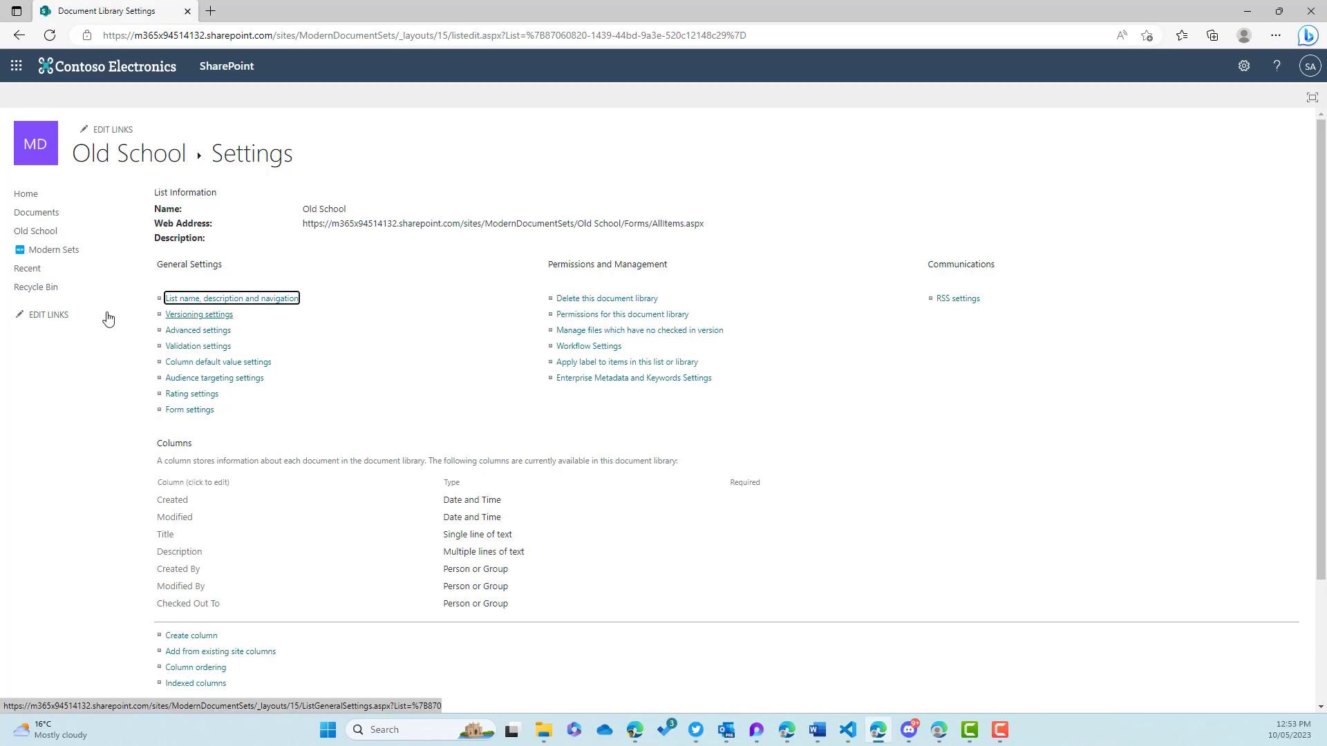
Switch to Modern Sets and open its More library settings page
click(53, 251)
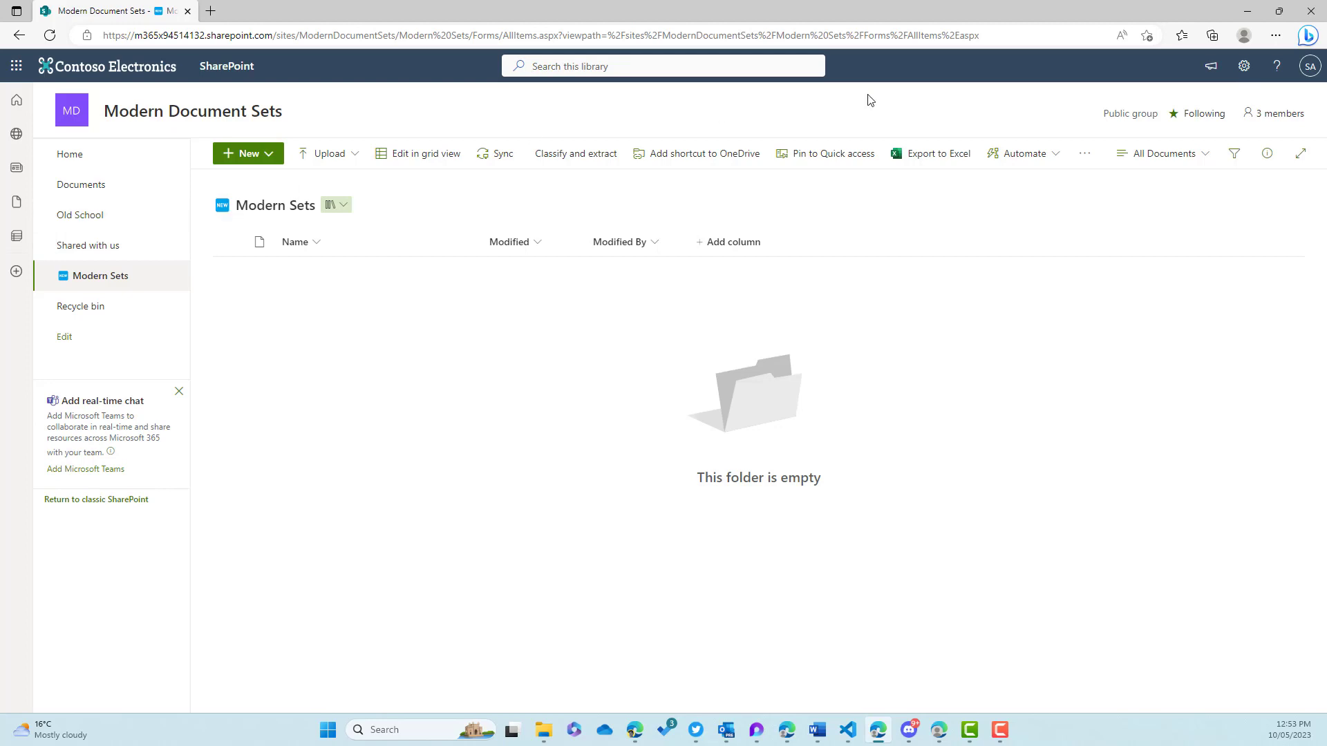
click(1243, 66)
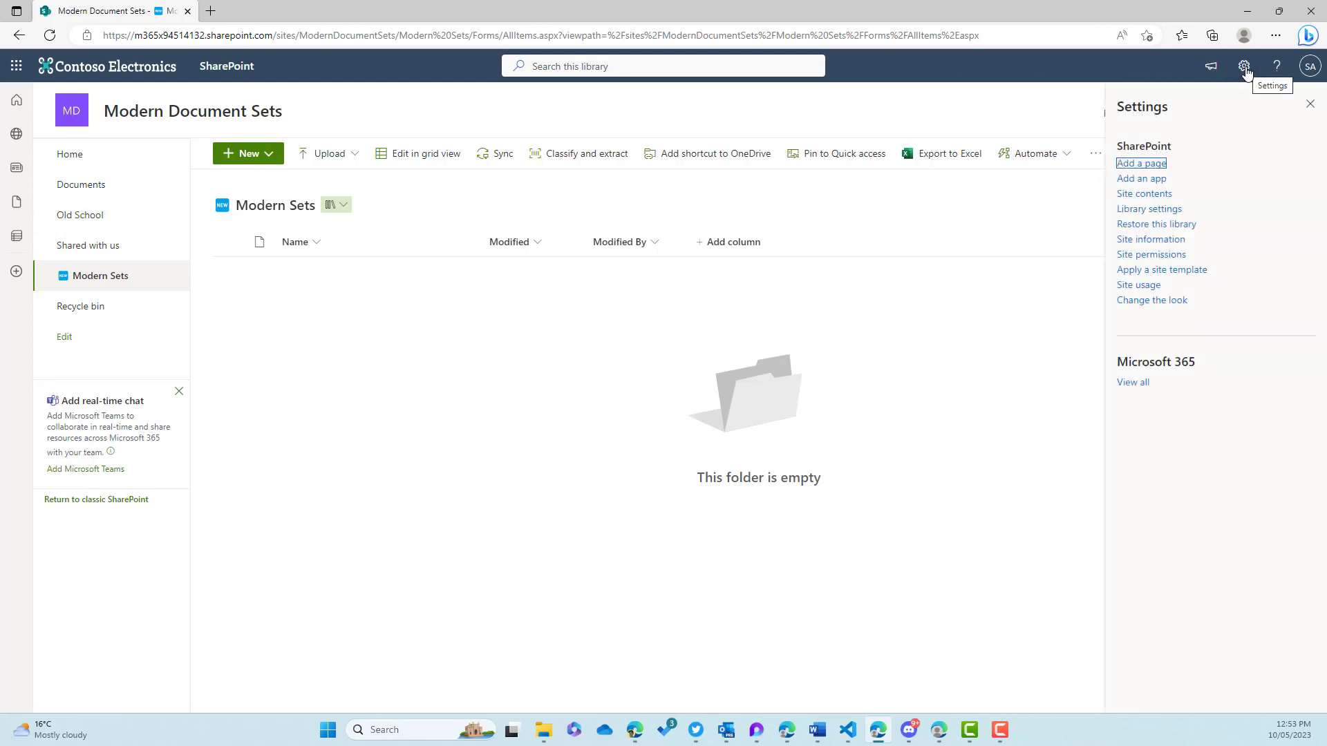
click(1147, 210)
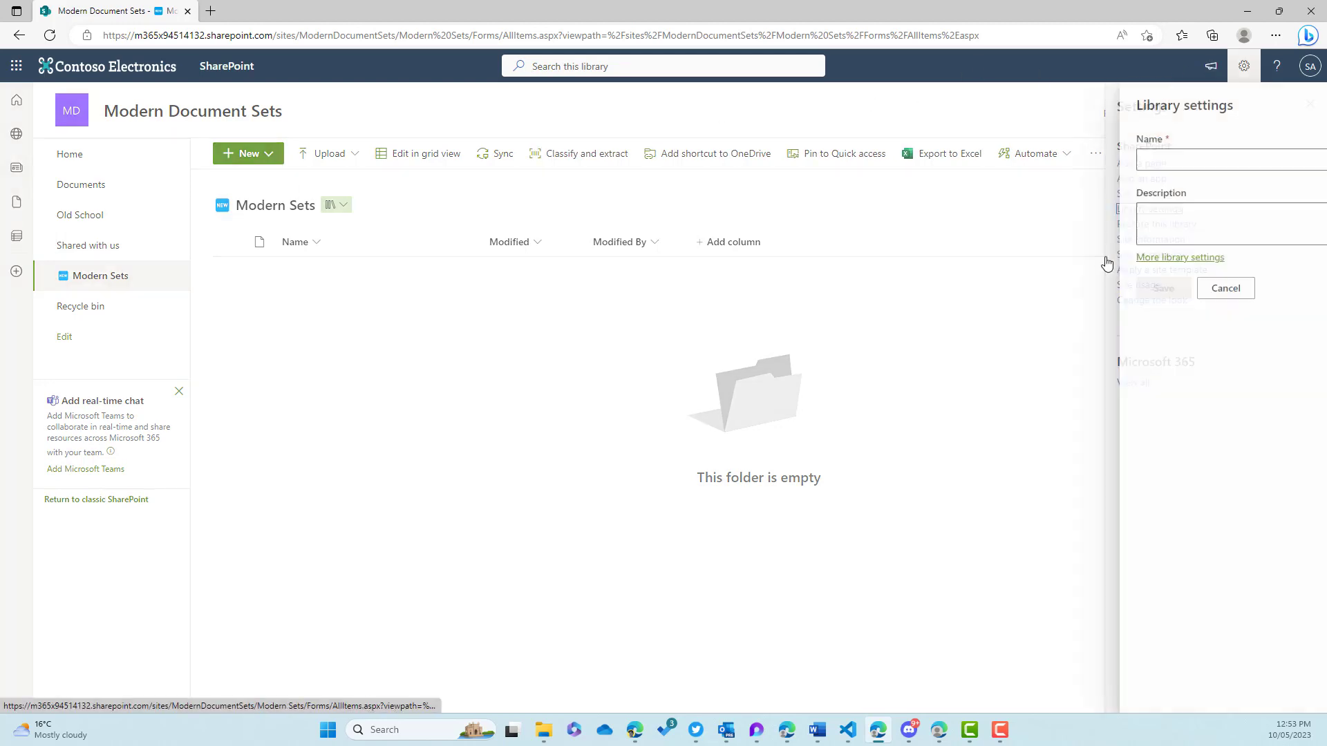
click(1166, 258)
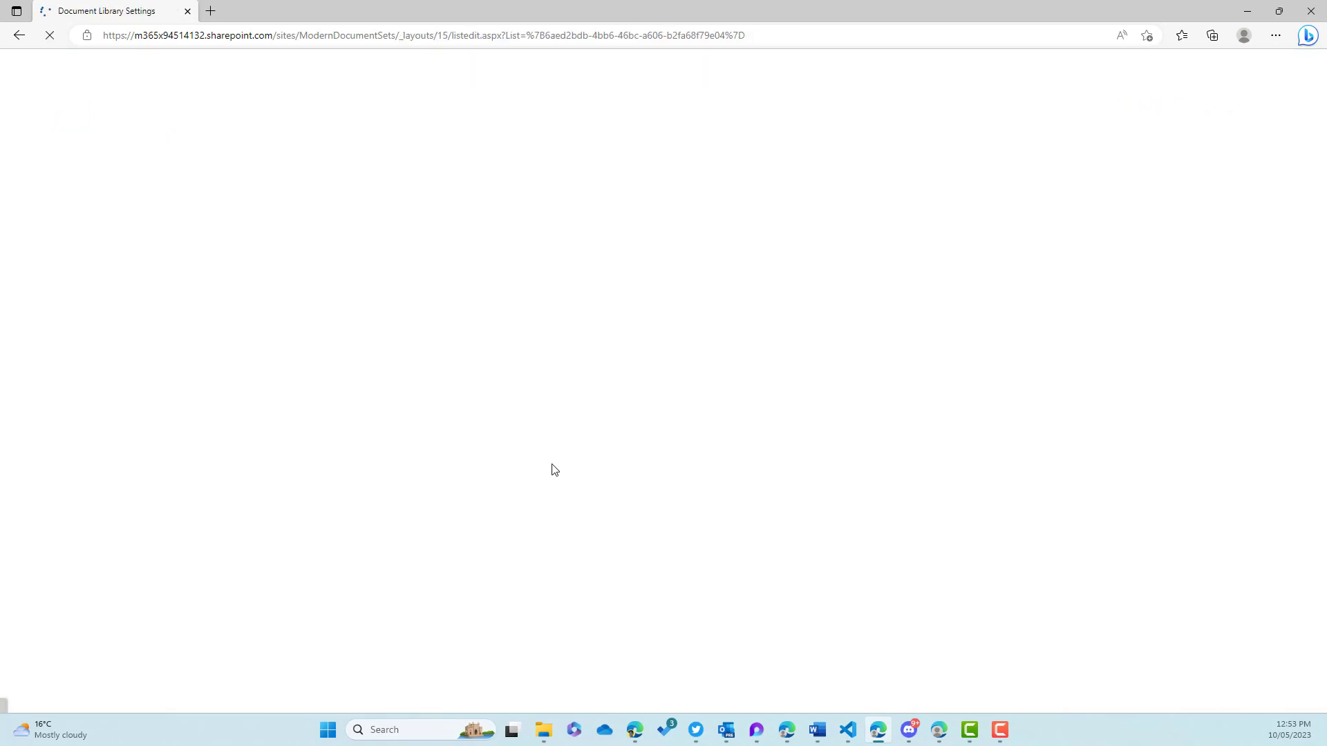
Set 'Allow management of content types?' to Yes in Modern Sets advanced settings and save
click(212, 337)
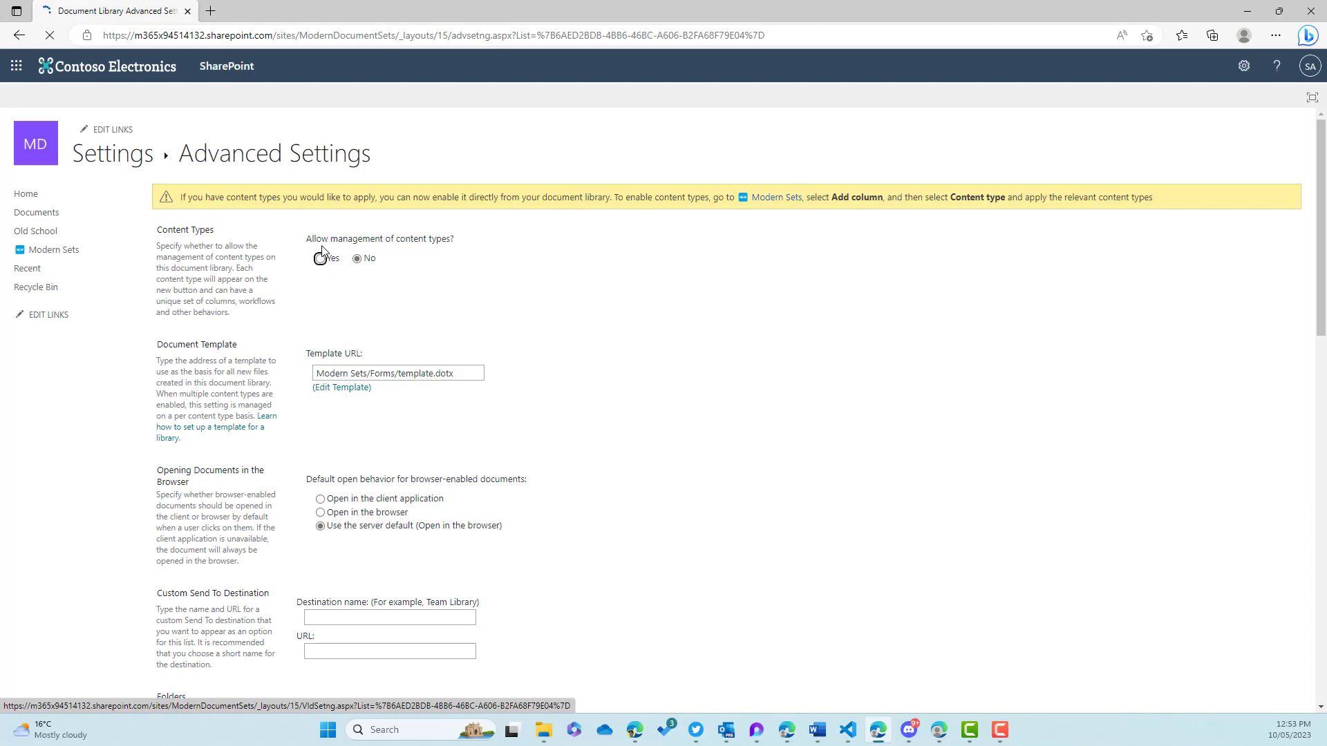
click(321, 258)
scroll(486, 326, down, 15)
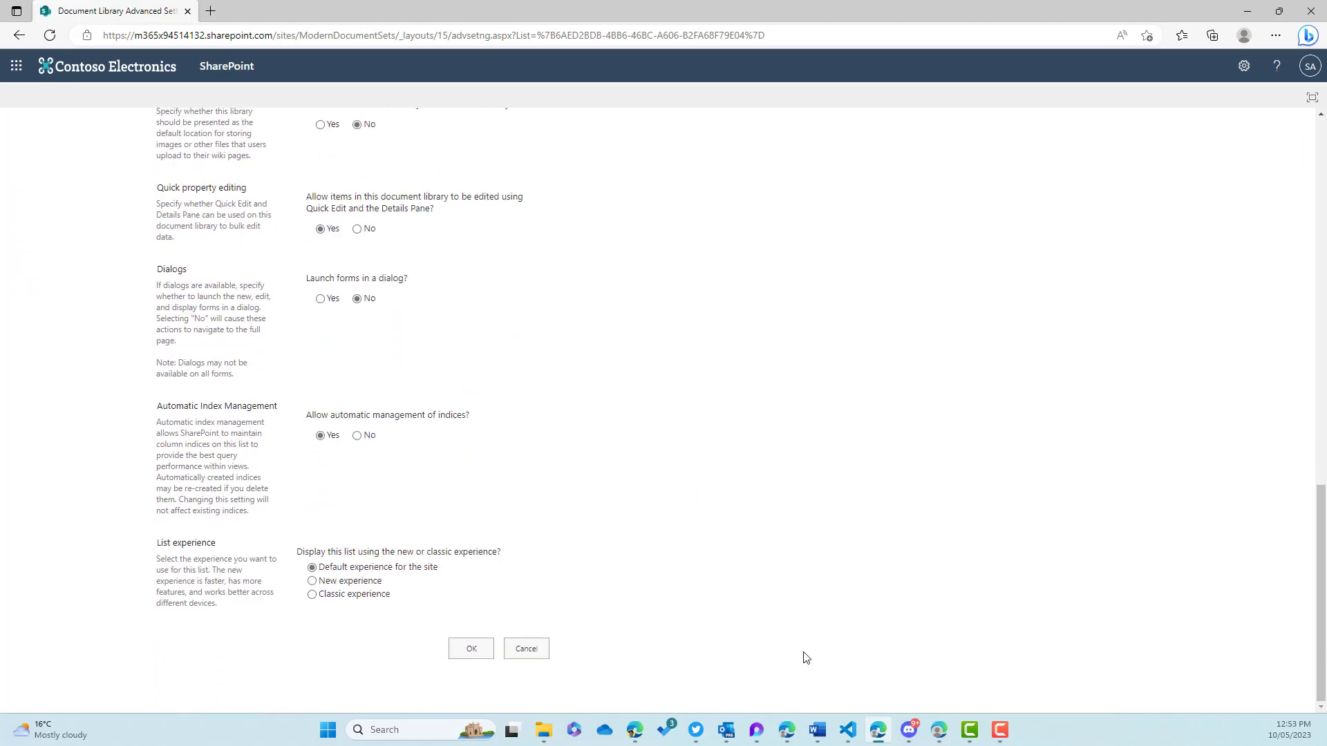
click(474, 651)
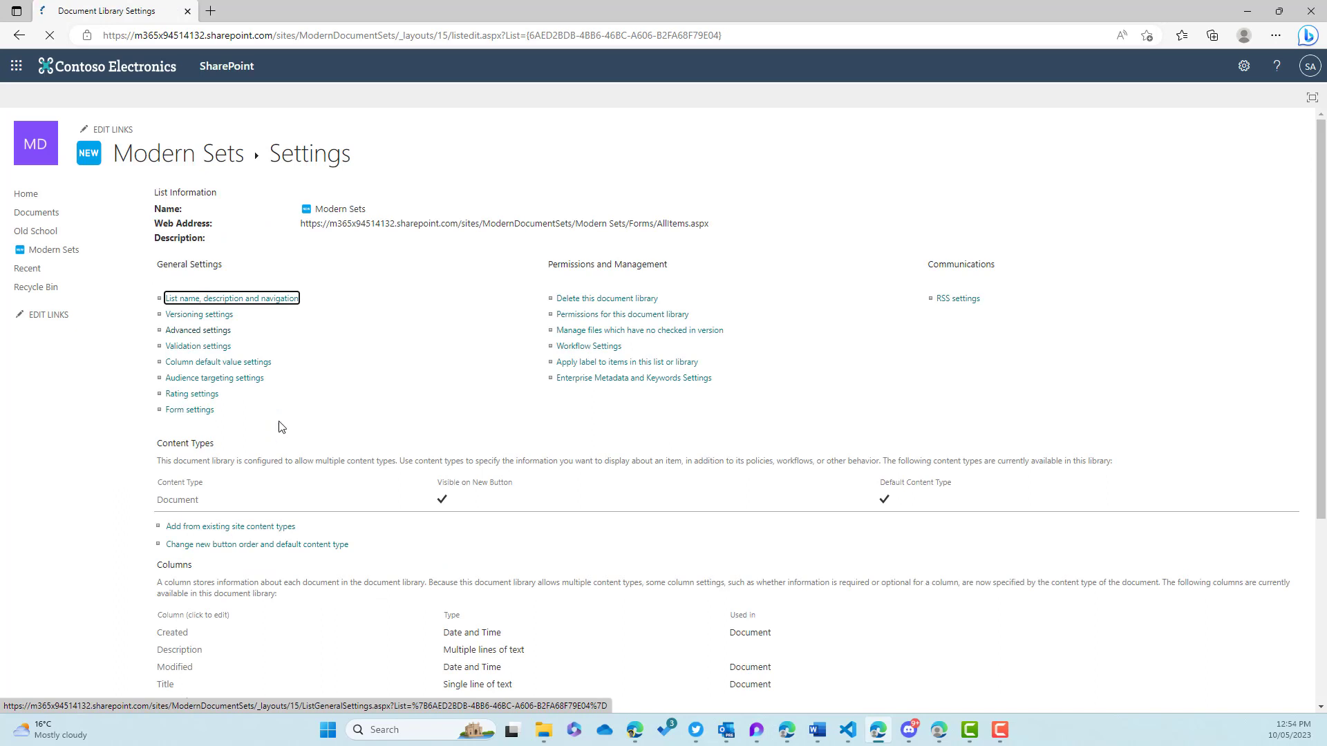
Add Document Set from the Document Set Content Types group to the library's content types
click(211, 529)
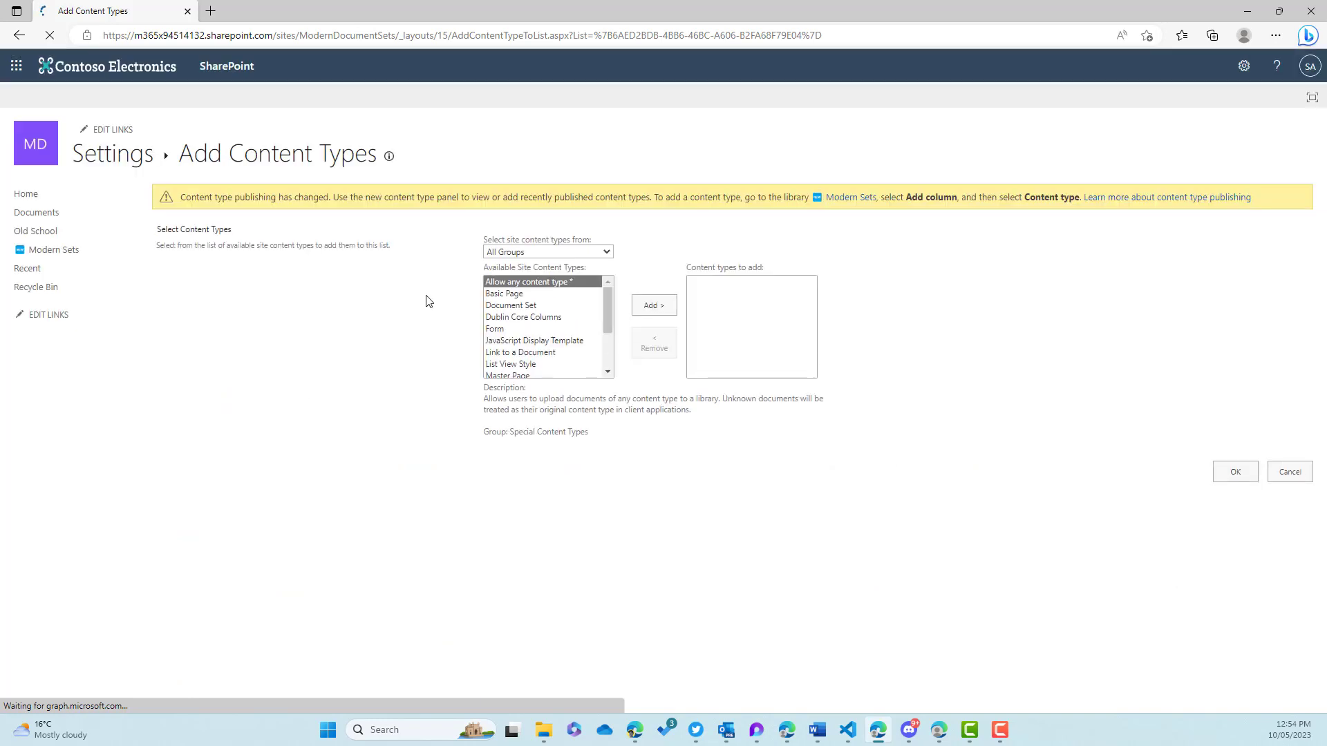
click(499, 253)
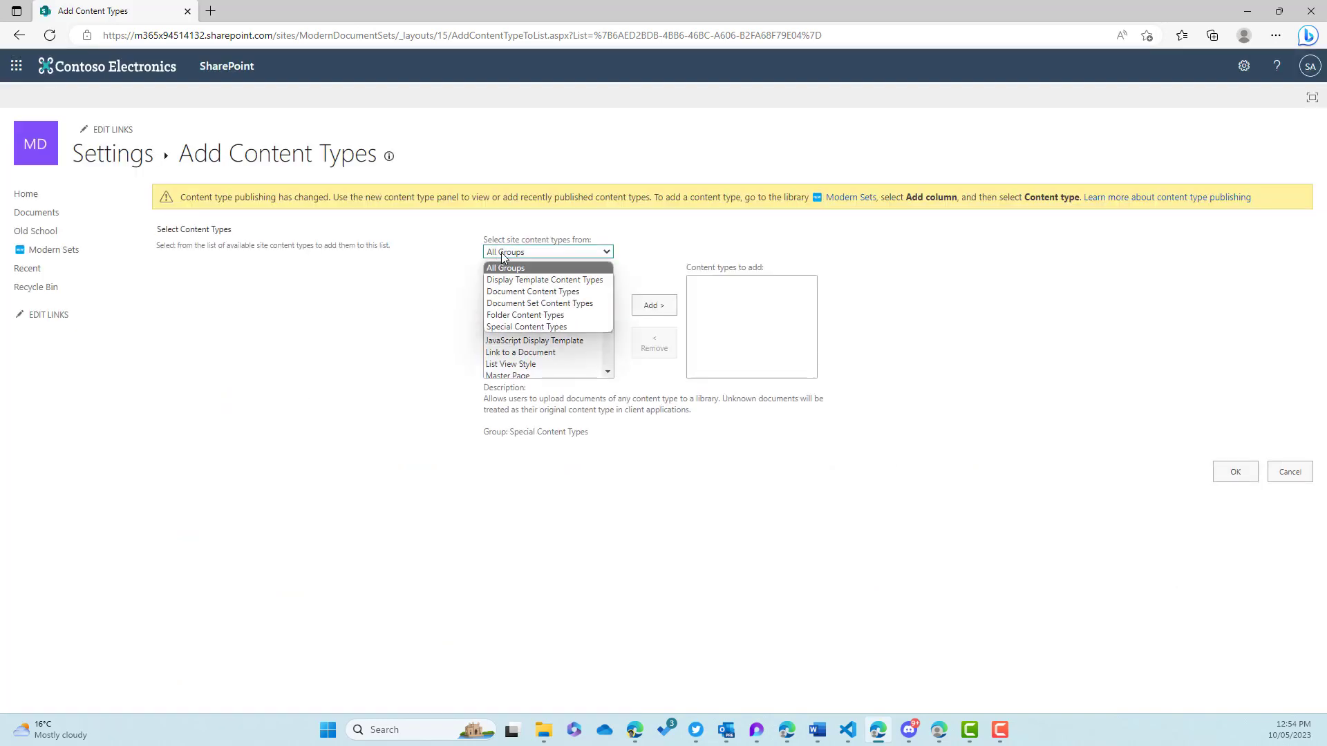
click(532, 304)
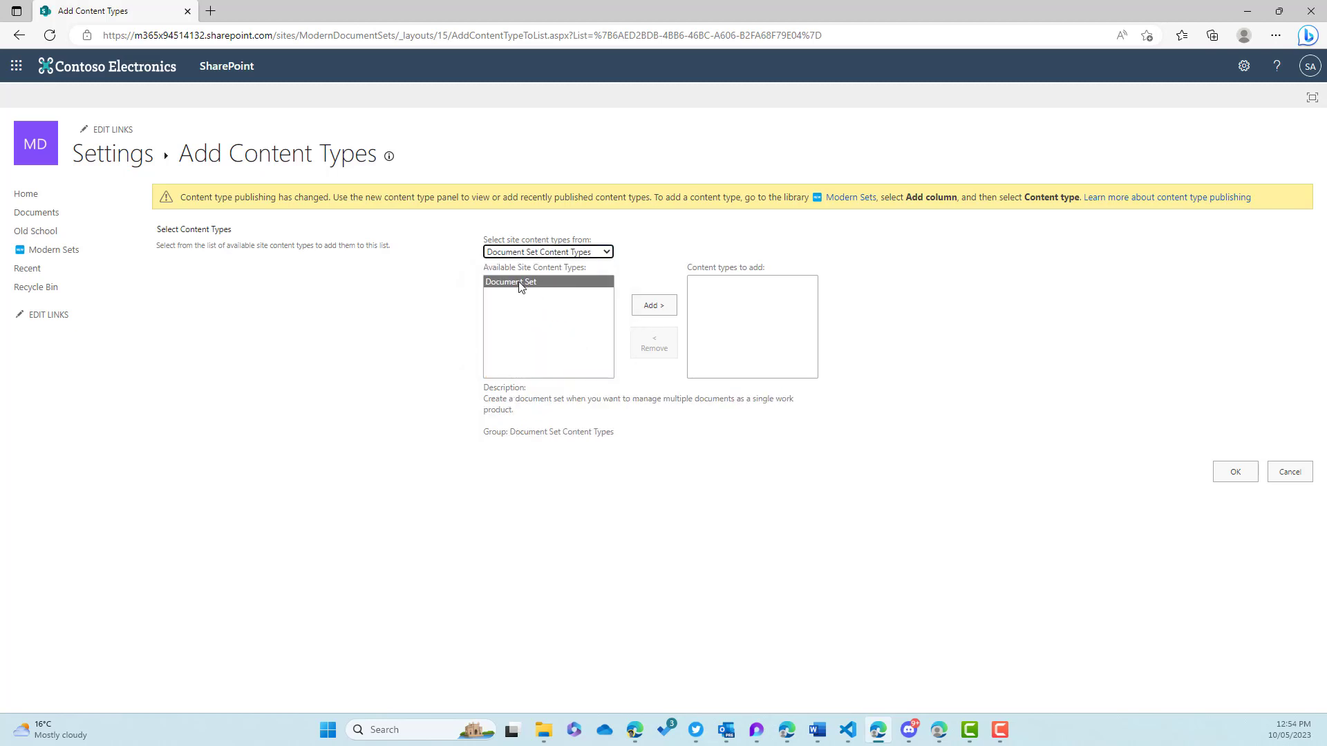
click(653, 305)
click(1235, 474)
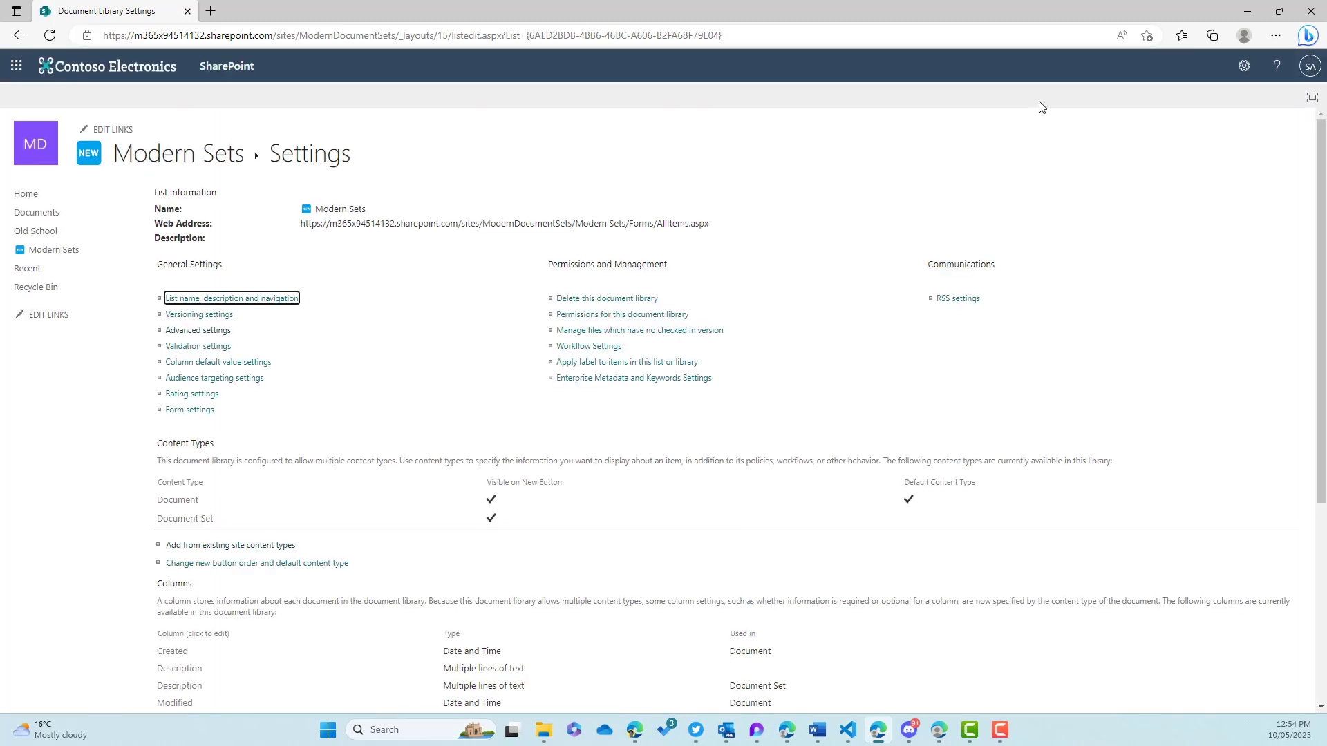
Check in Site collection features that the Document Sets feature shows Active
click(1244, 66)
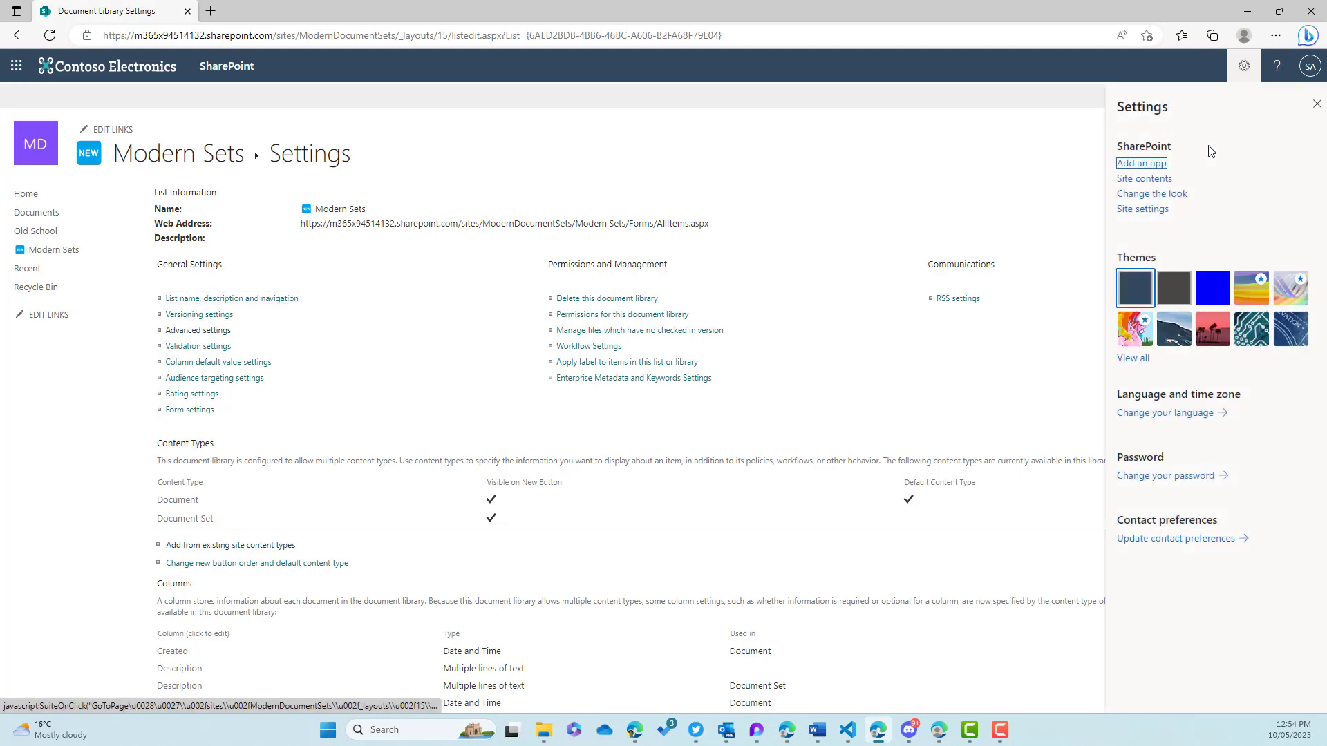
click(1146, 211)
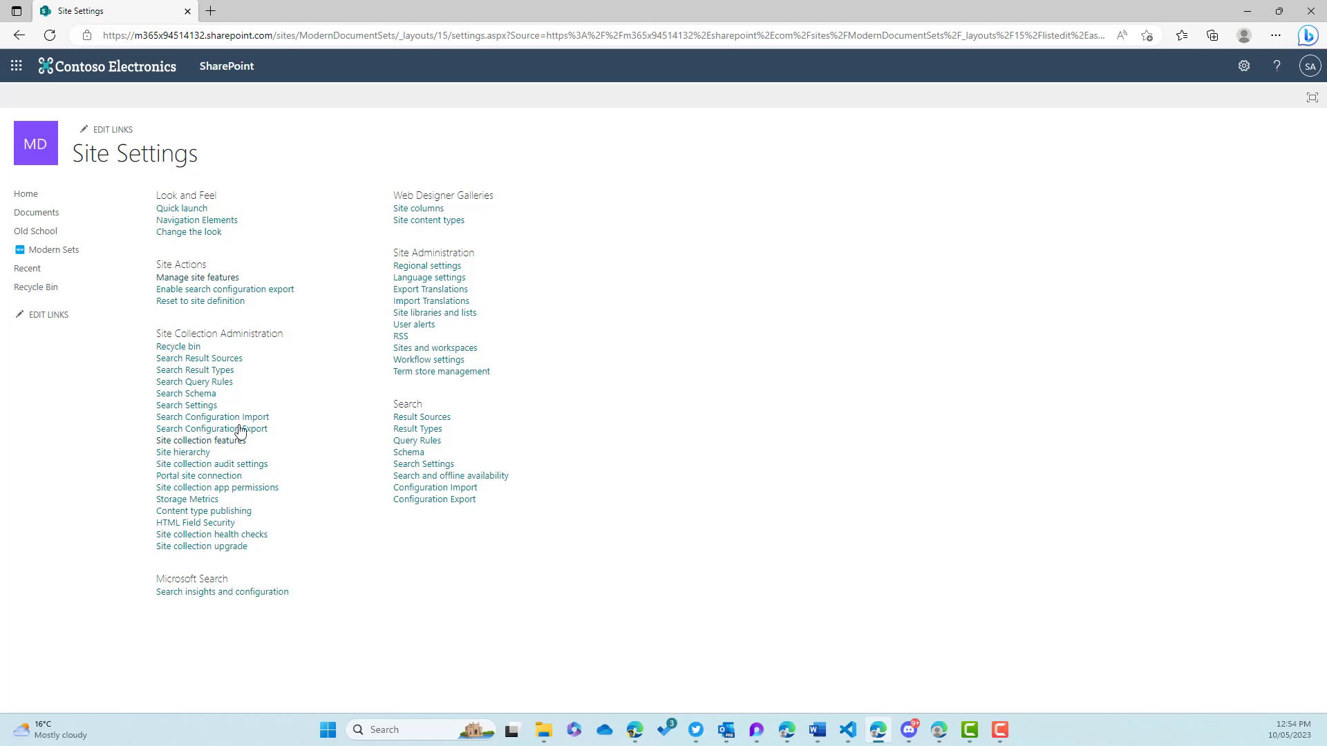
click(188, 443)
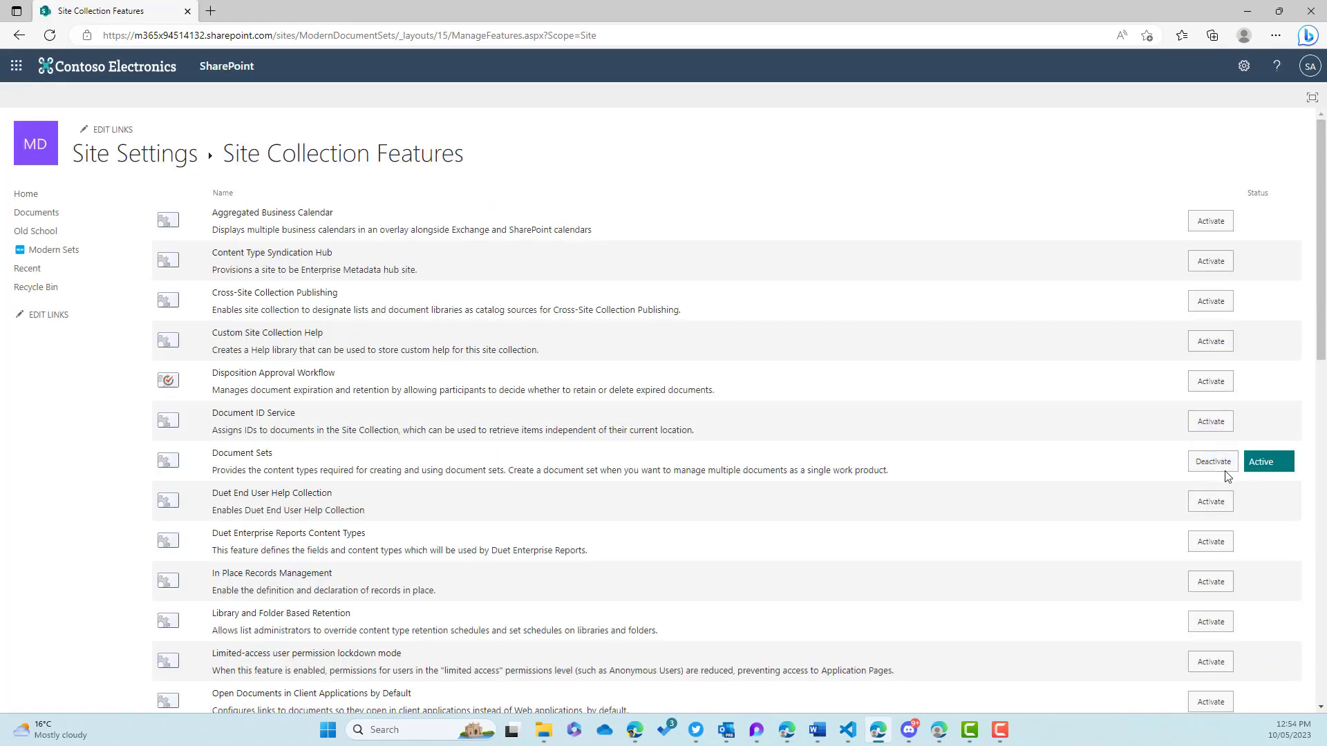
drag(218, 457, 304, 463)
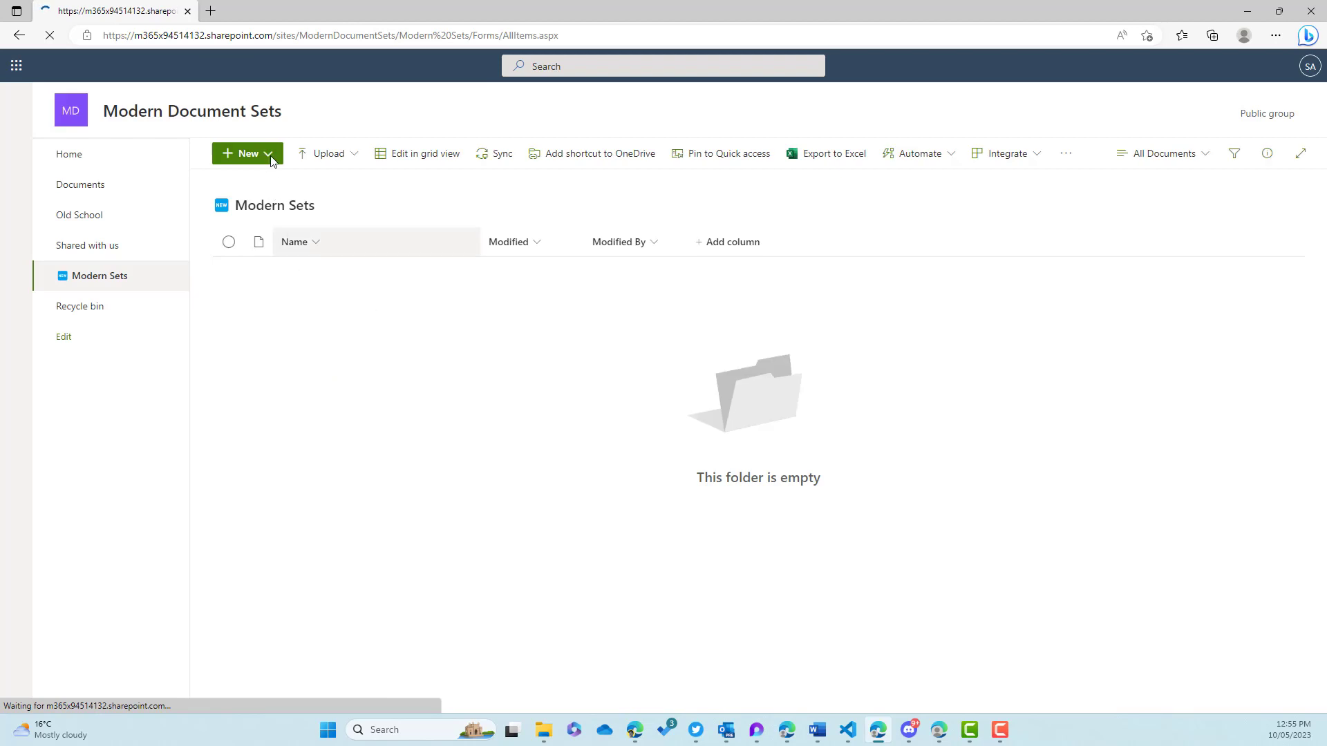
Check the New item types, then open Old School's More library settings page
click(270, 161)
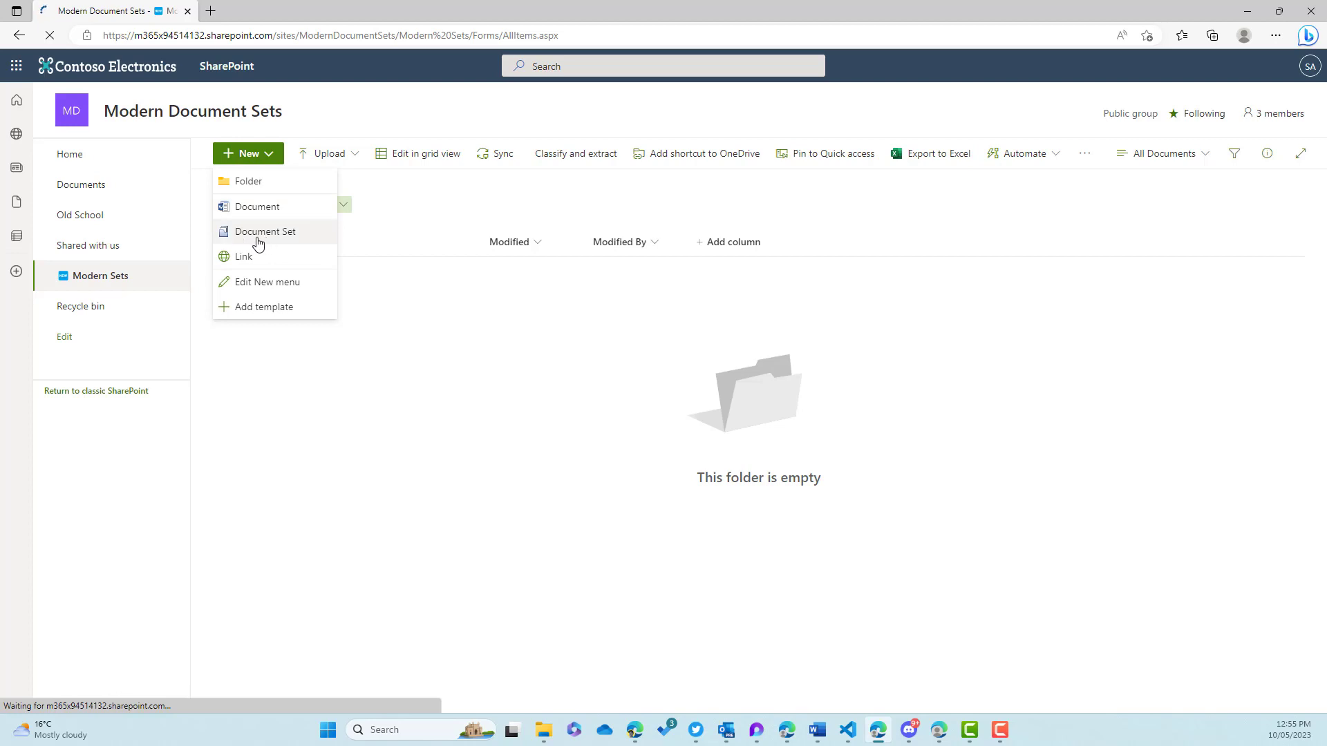
click(83, 216)
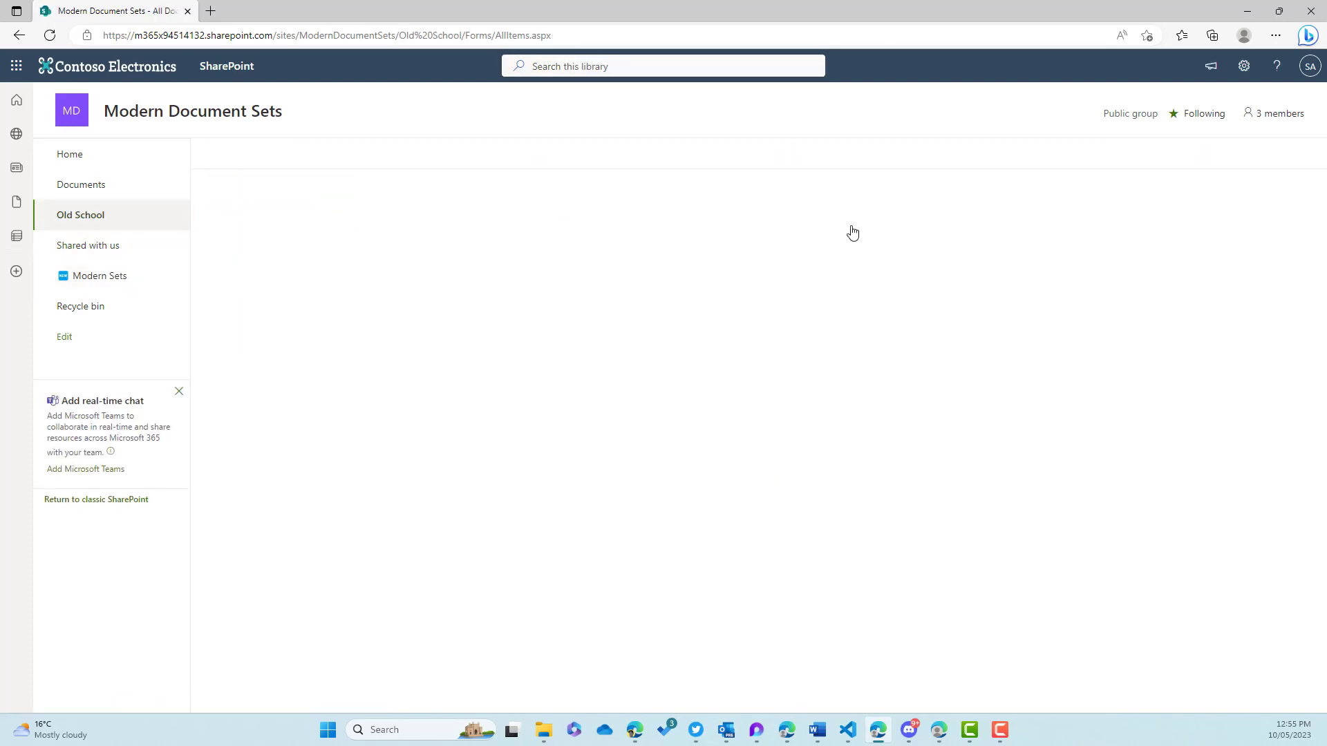
click(1244, 67)
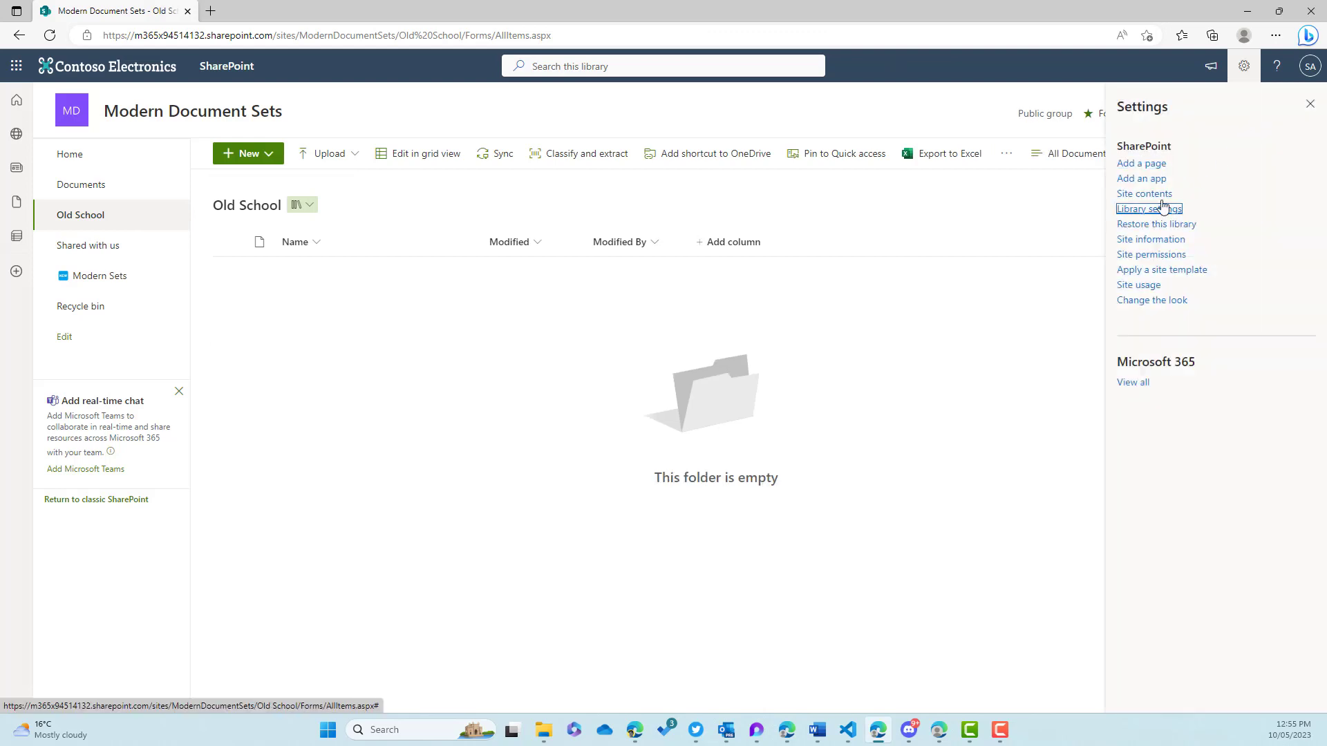
click(1163, 209)
click(1156, 258)
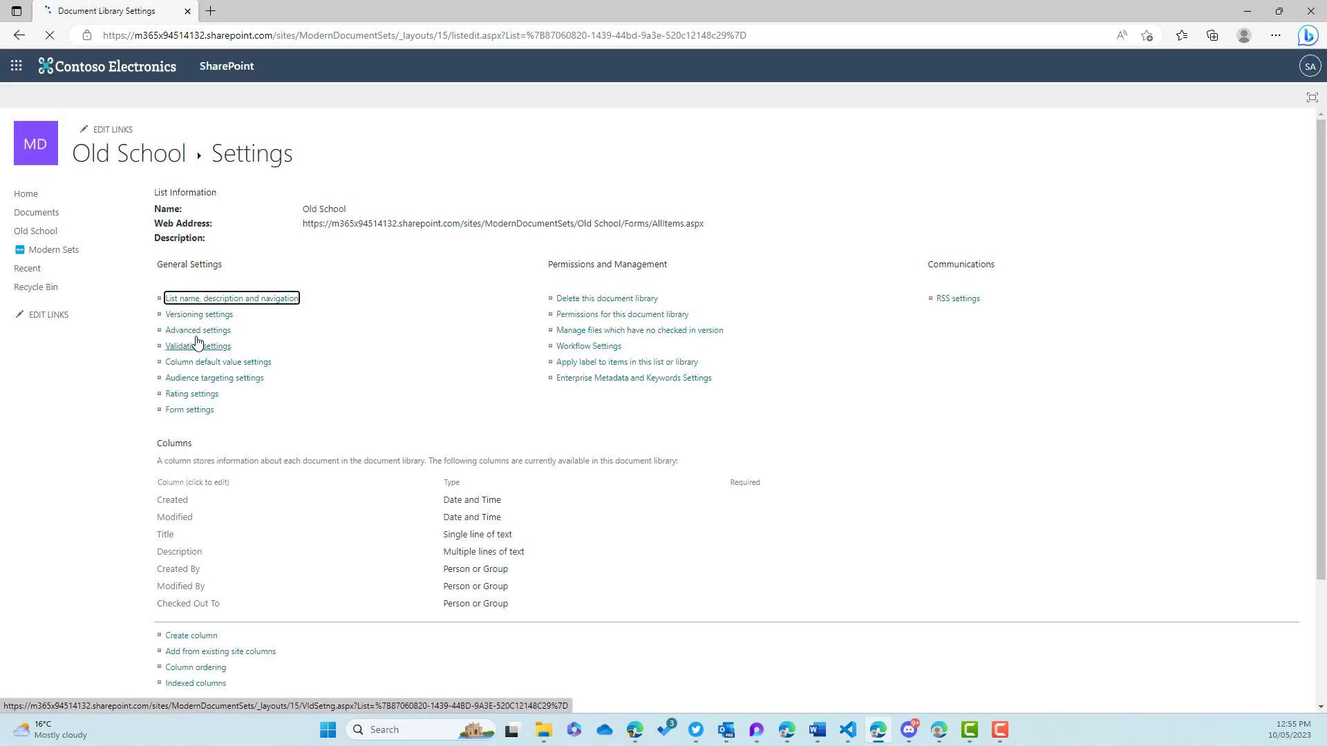
Set 'Allow management of content types?' to Yes for the Old School library
click(199, 331)
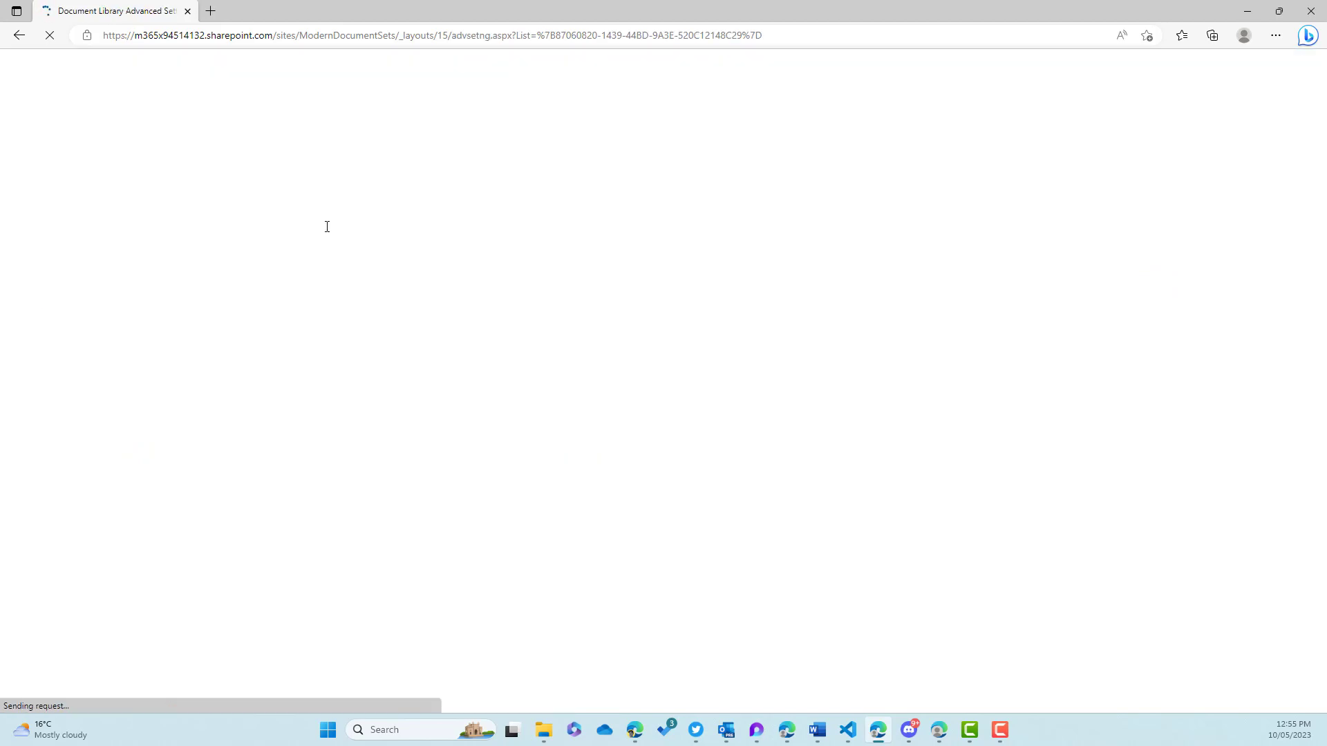
click(321, 258)
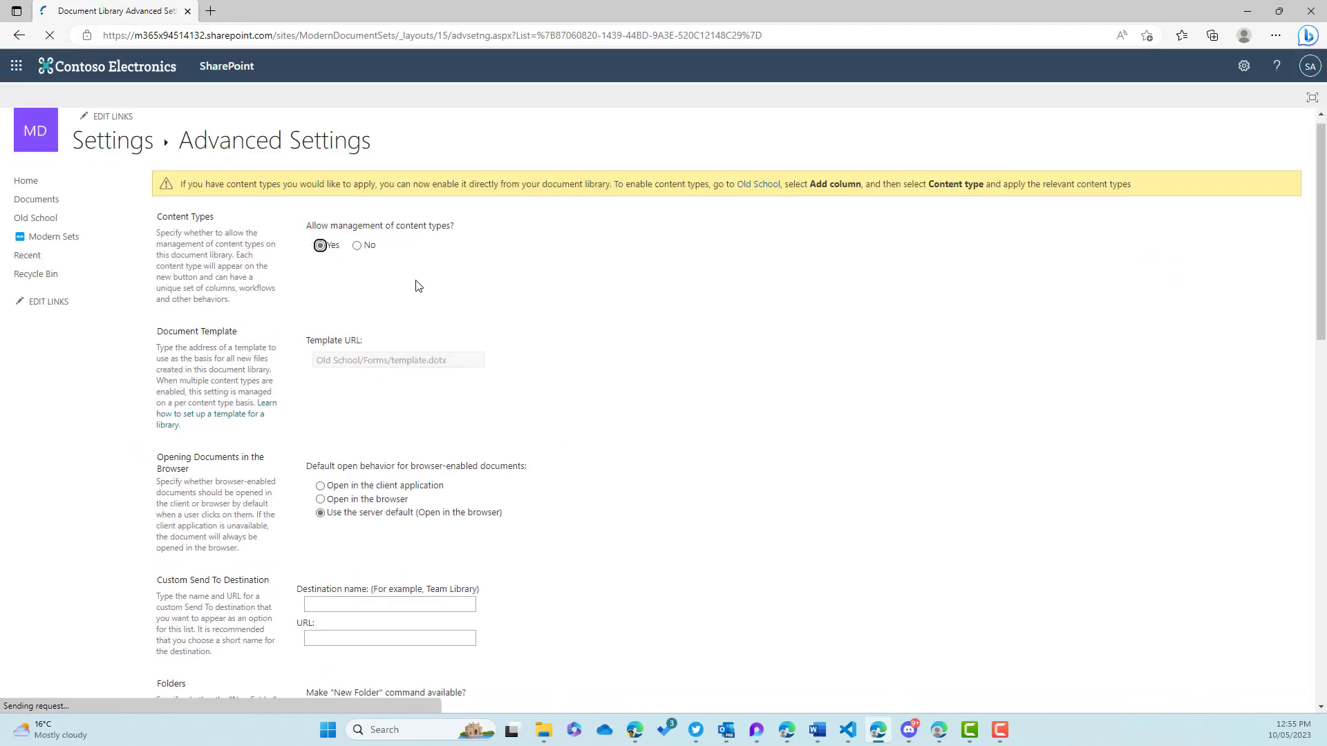
scroll(416, 285, down, 20)
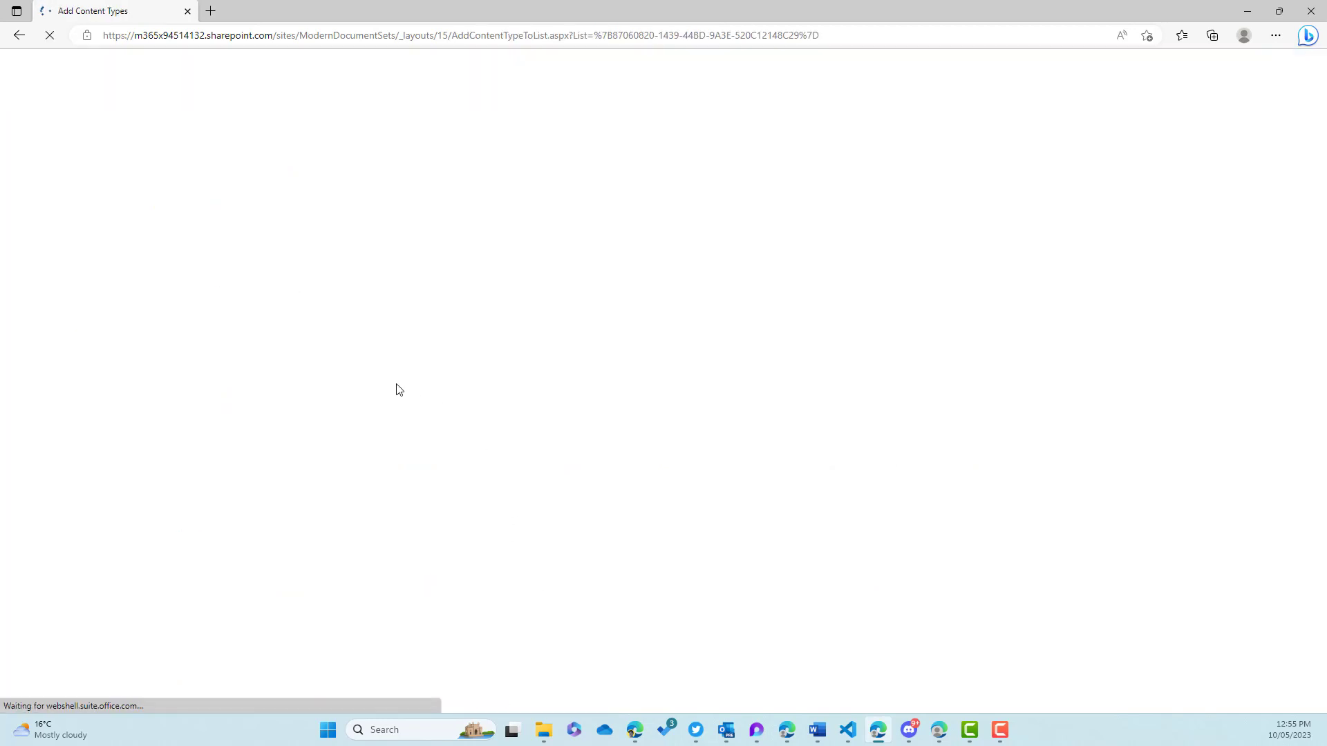
Add the Document Set content type to Old School and return to the library
click(550, 252)
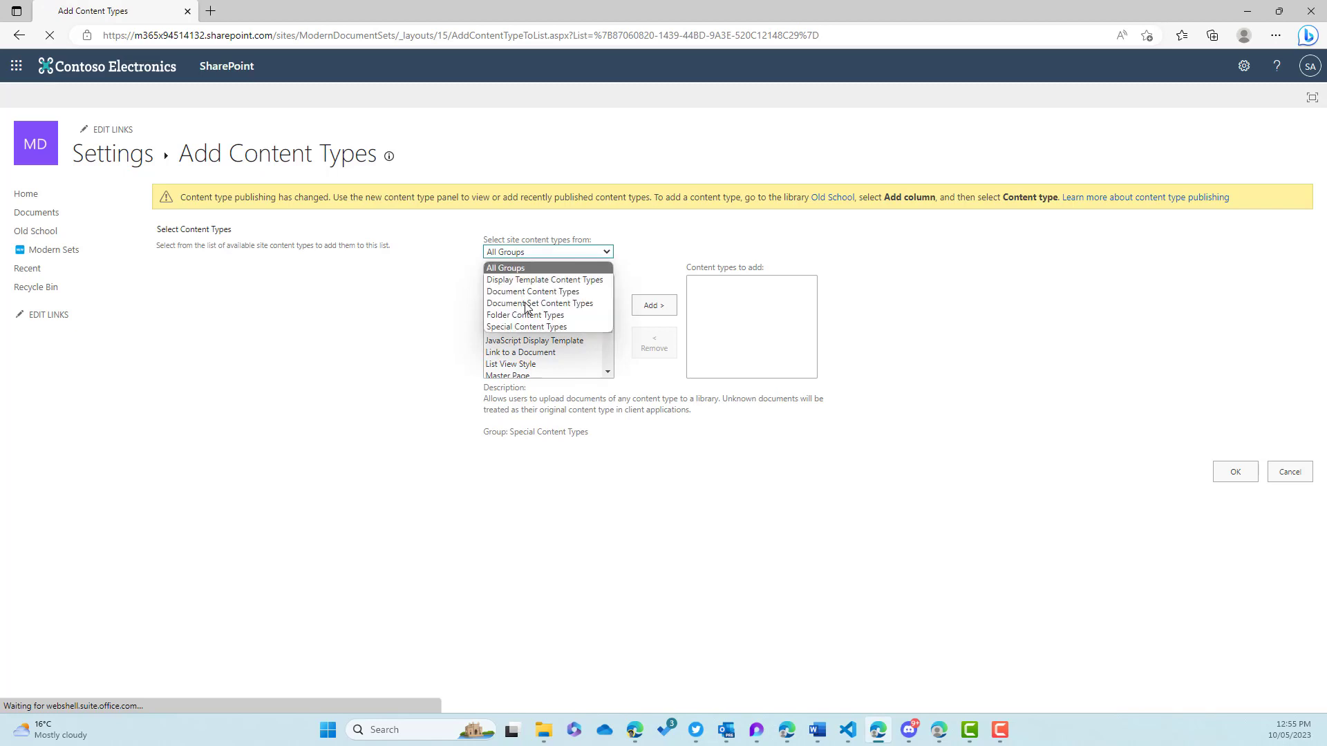
click(529, 305)
click(639, 306)
click(1236, 473)
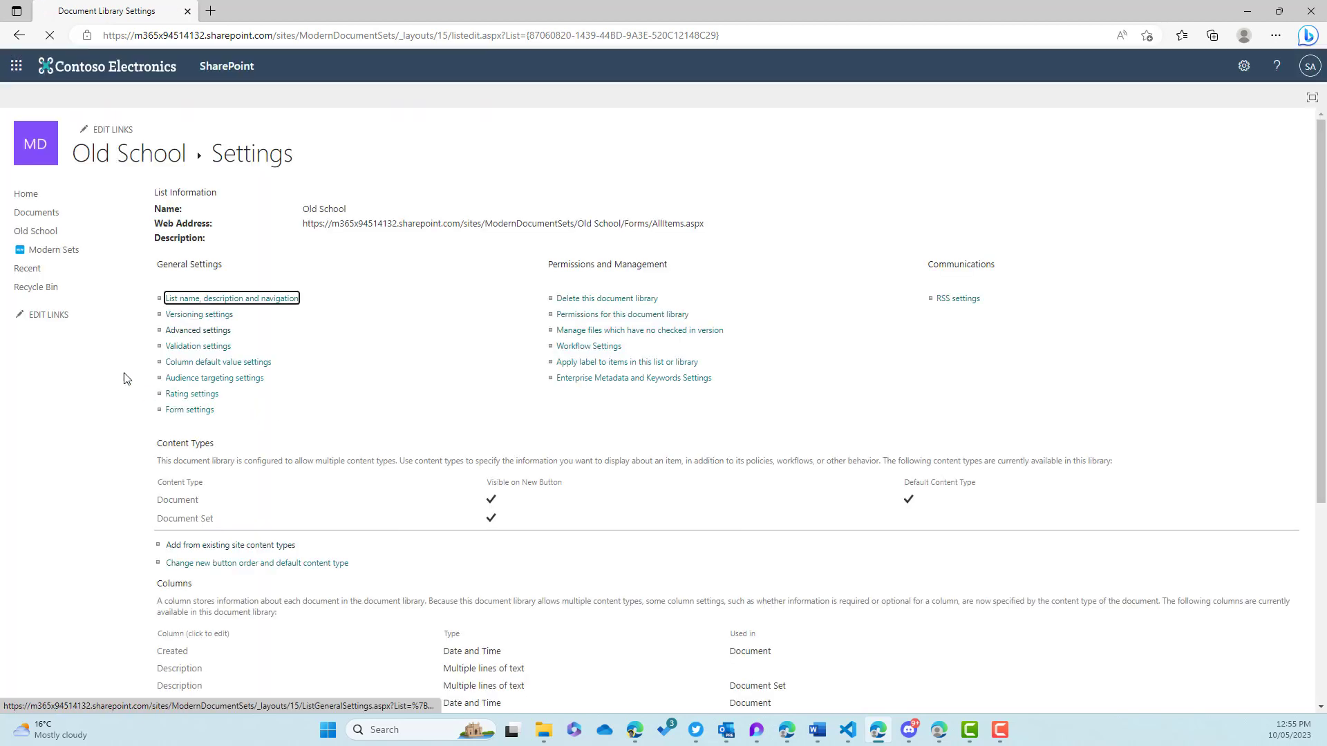
click(40, 233)
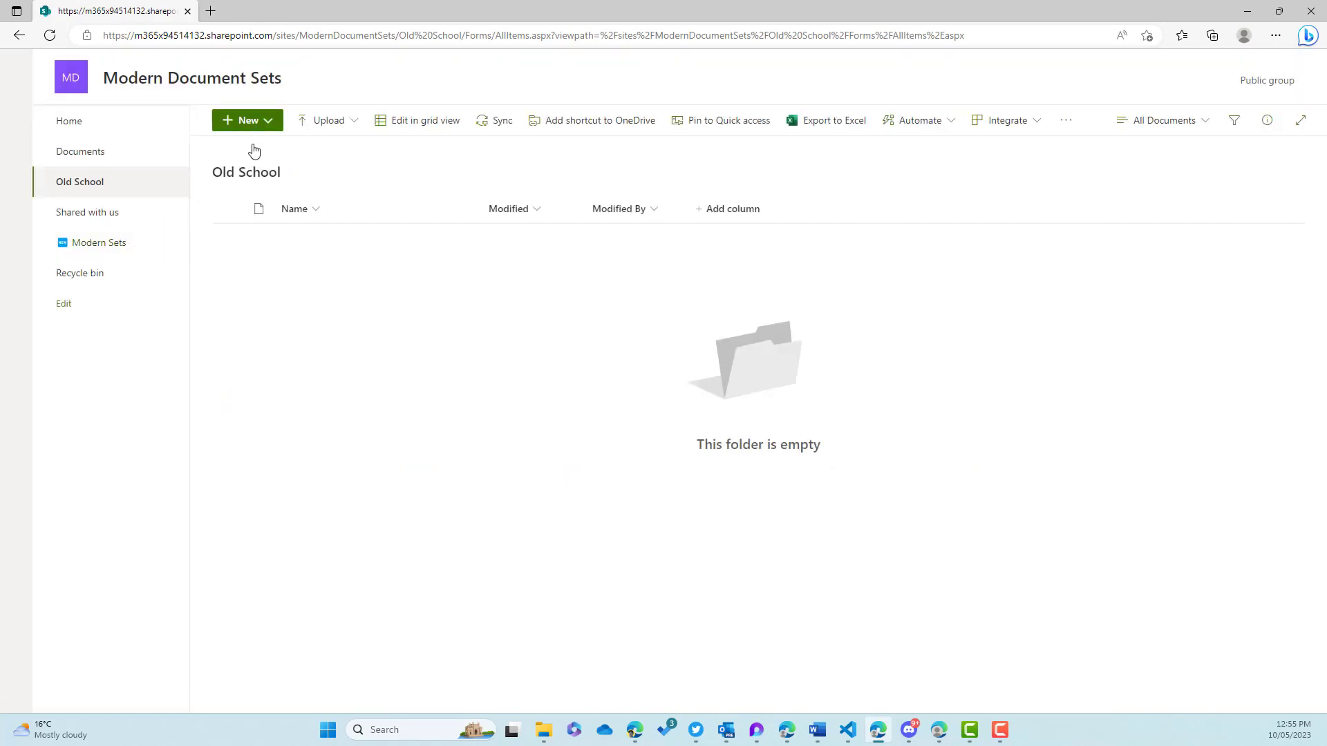
click(270, 153)
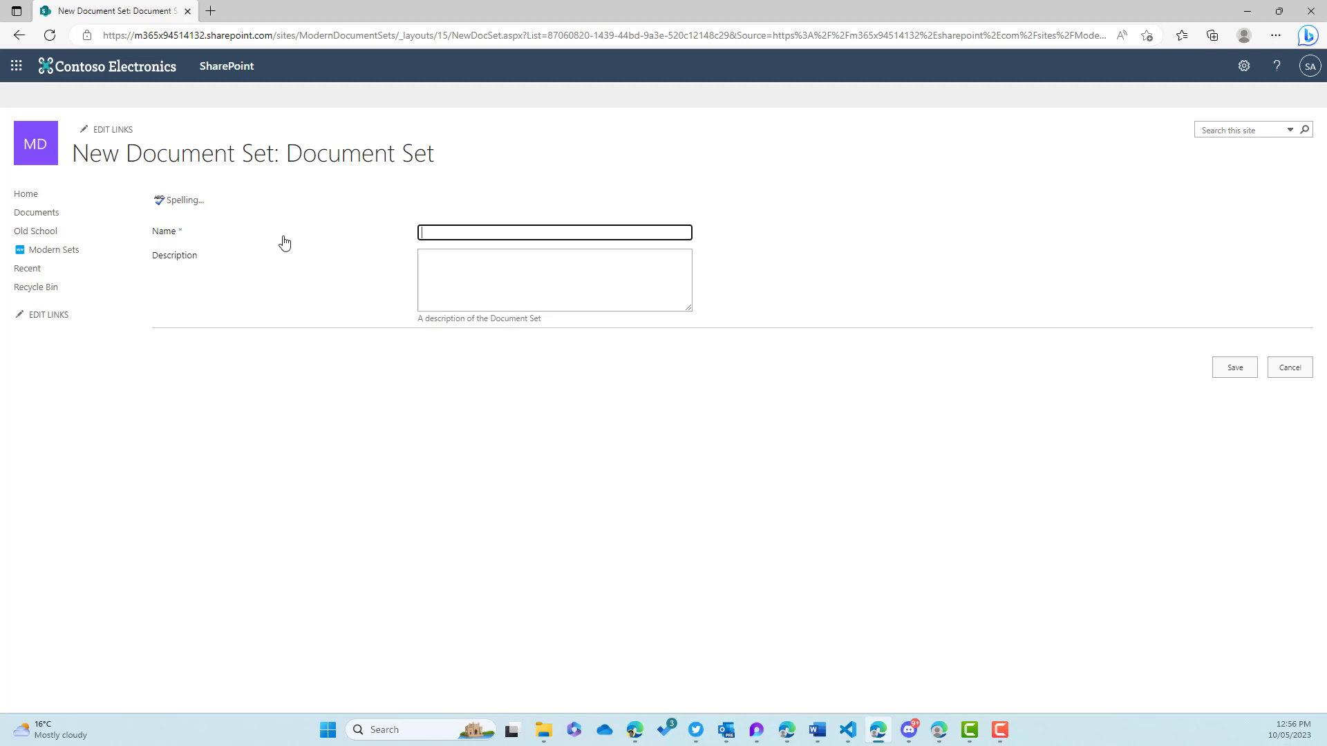
click(1297, 370)
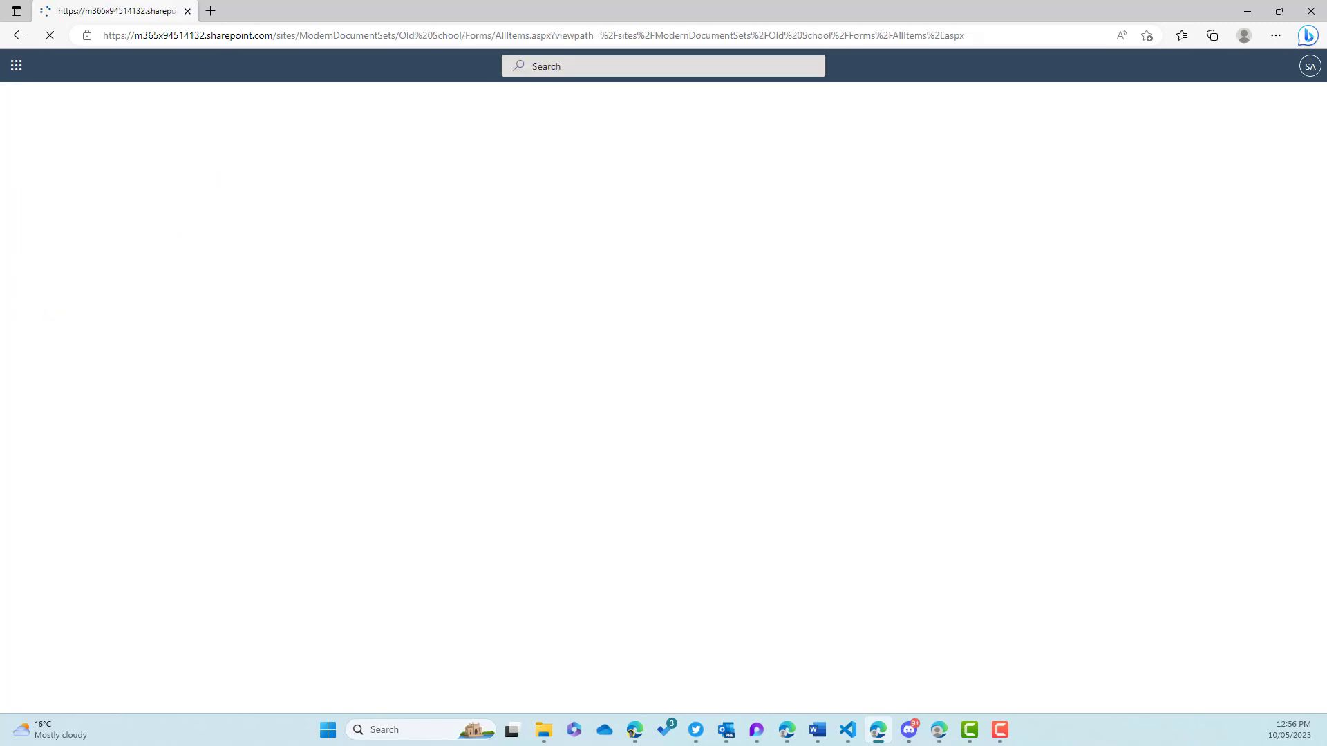
Copy the Modern Document Sets site address from the browser address bar
drag(1326, 132, 578, 55)
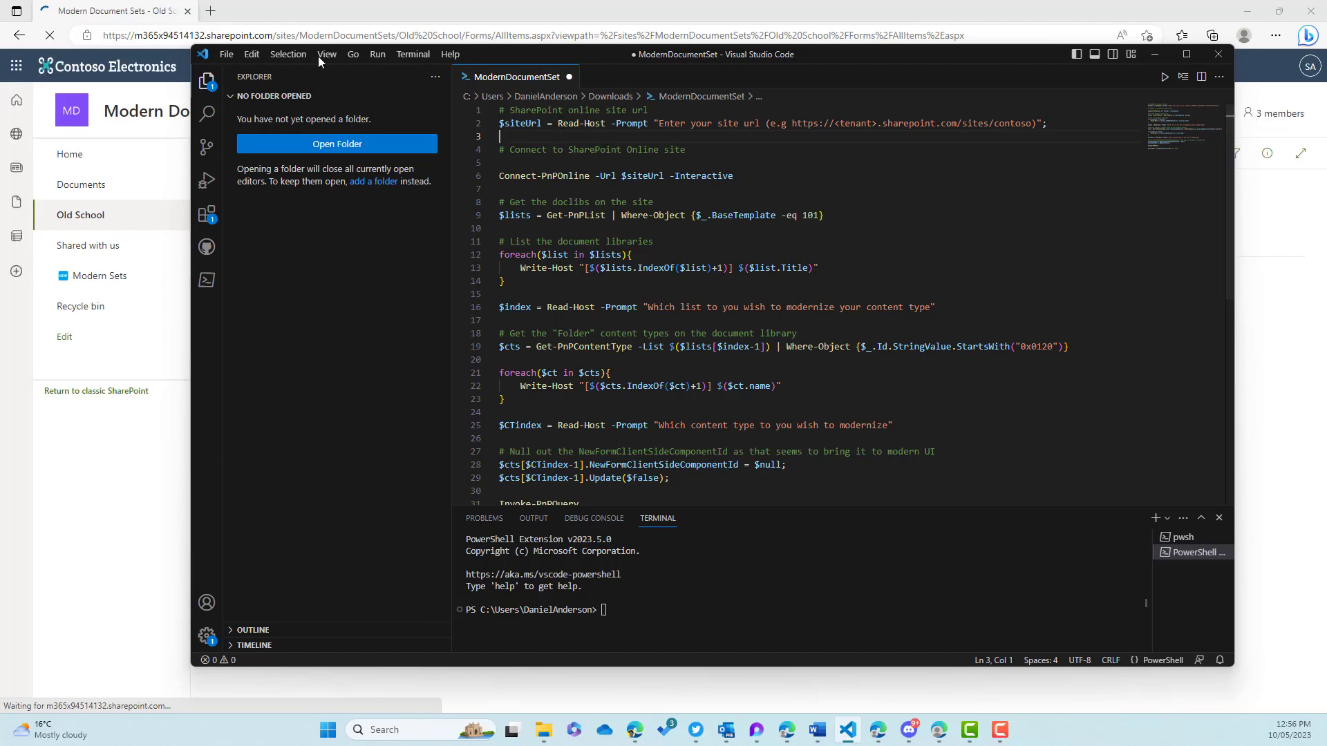
drag(512, 55, 1326, 87)
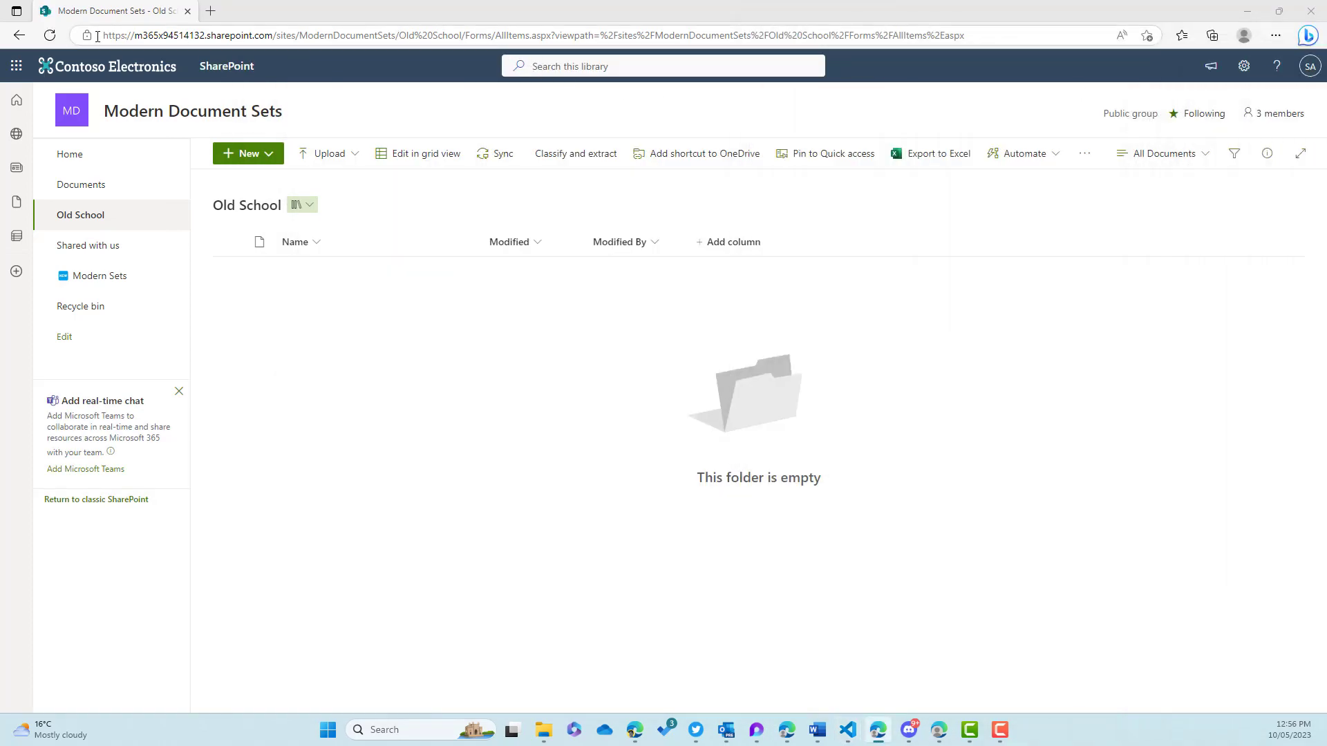
drag(395, 36, 69, 34)
key(ctrl+c)
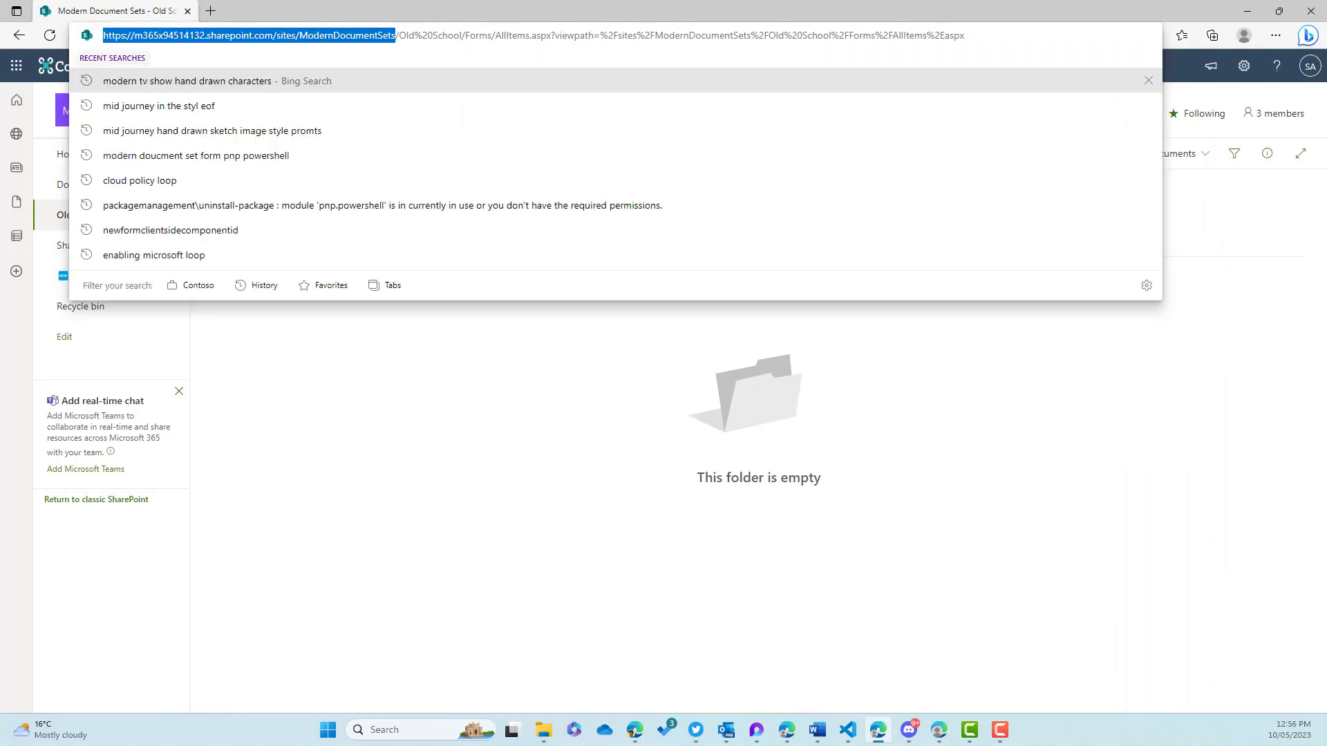
key(Escape)
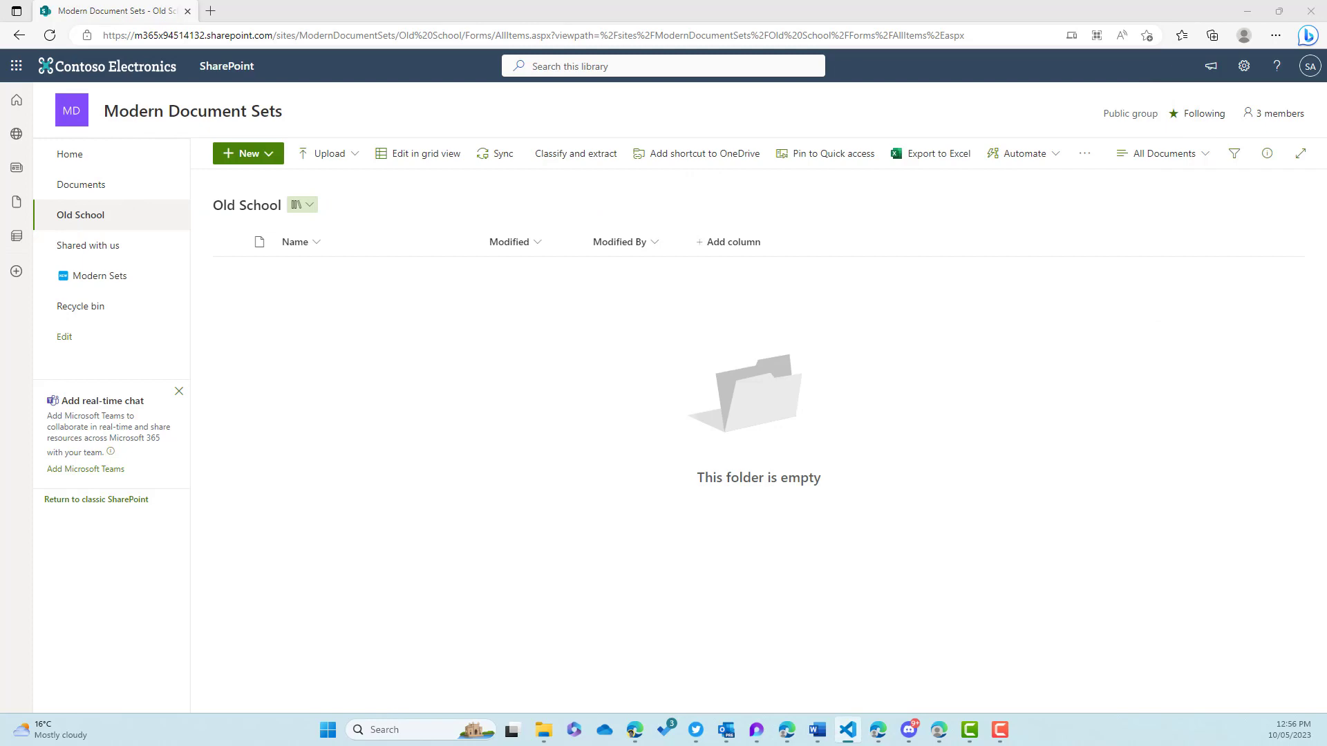
Replace line 2's Read-Host prompt with the quoted site URL for $siteUrl
key(alt+Tab)
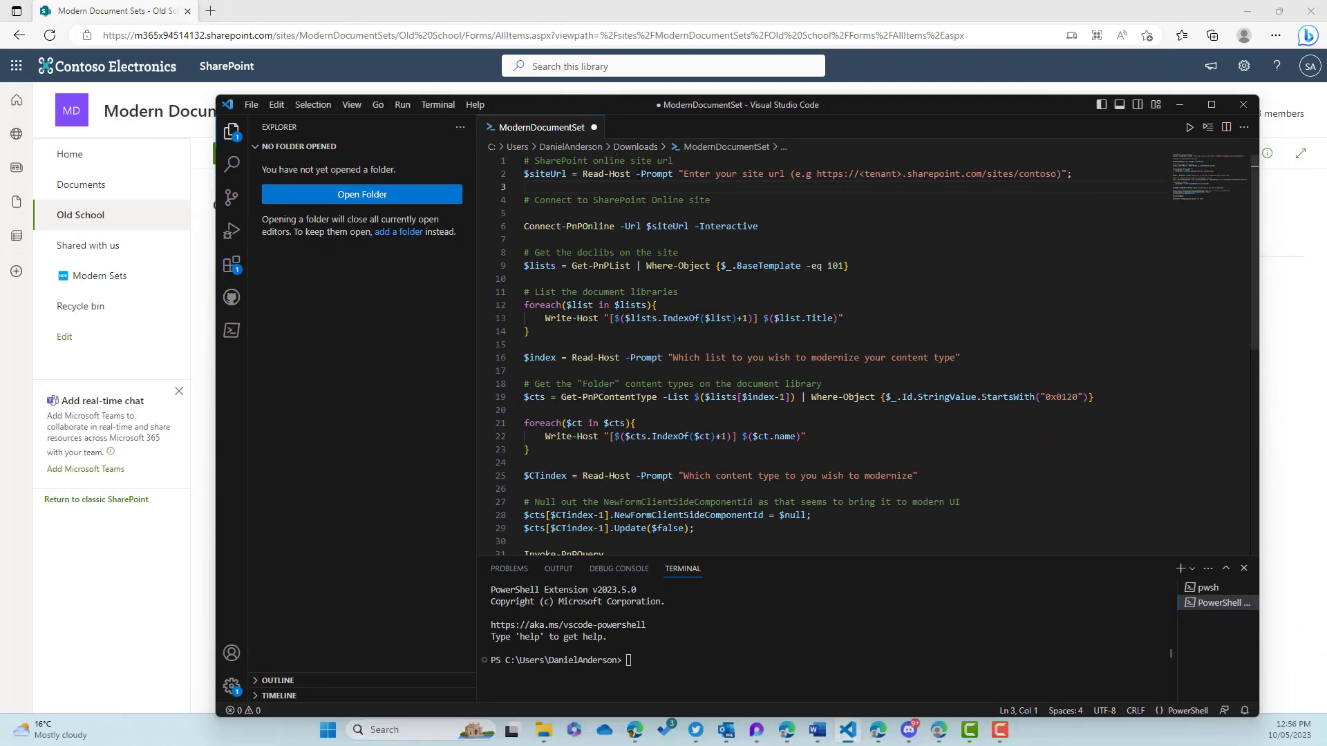
drag(582, 173, 673, 174)
drag(582, 173, 1062, 173)
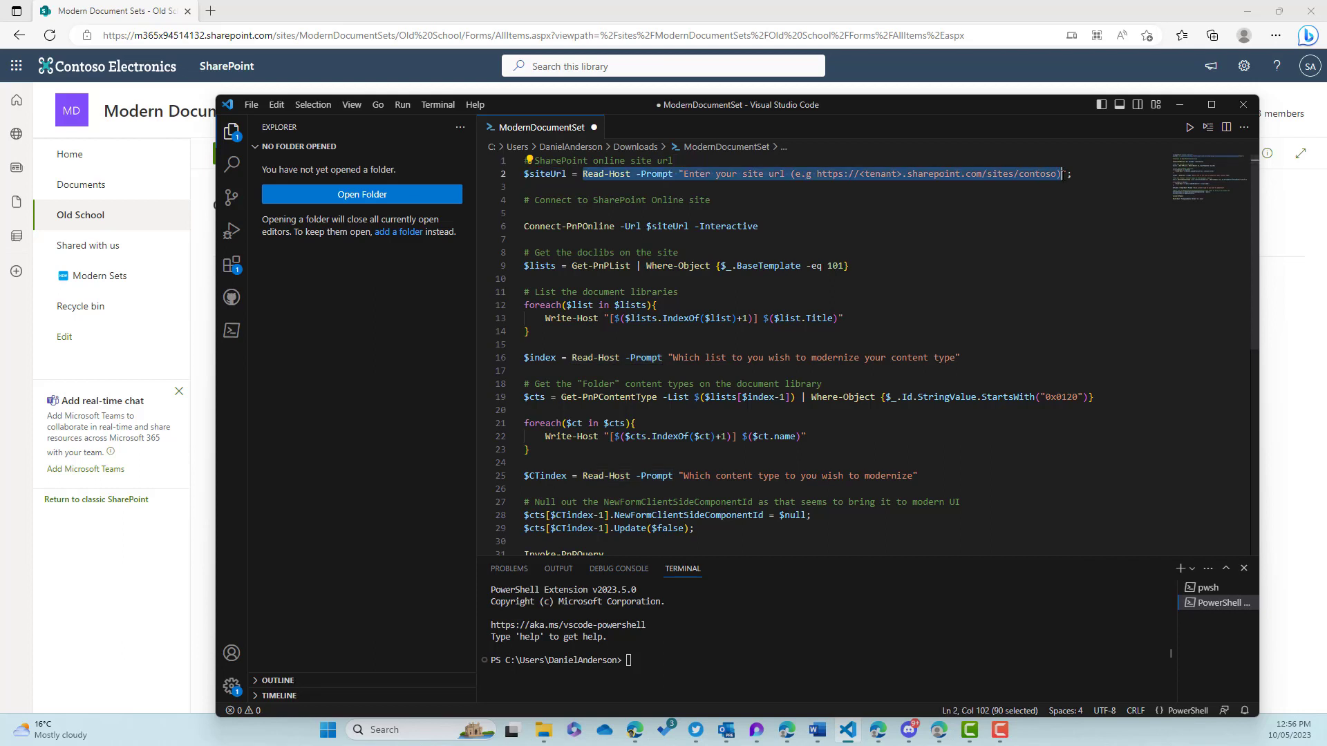
text(")
key(ctrl+v)
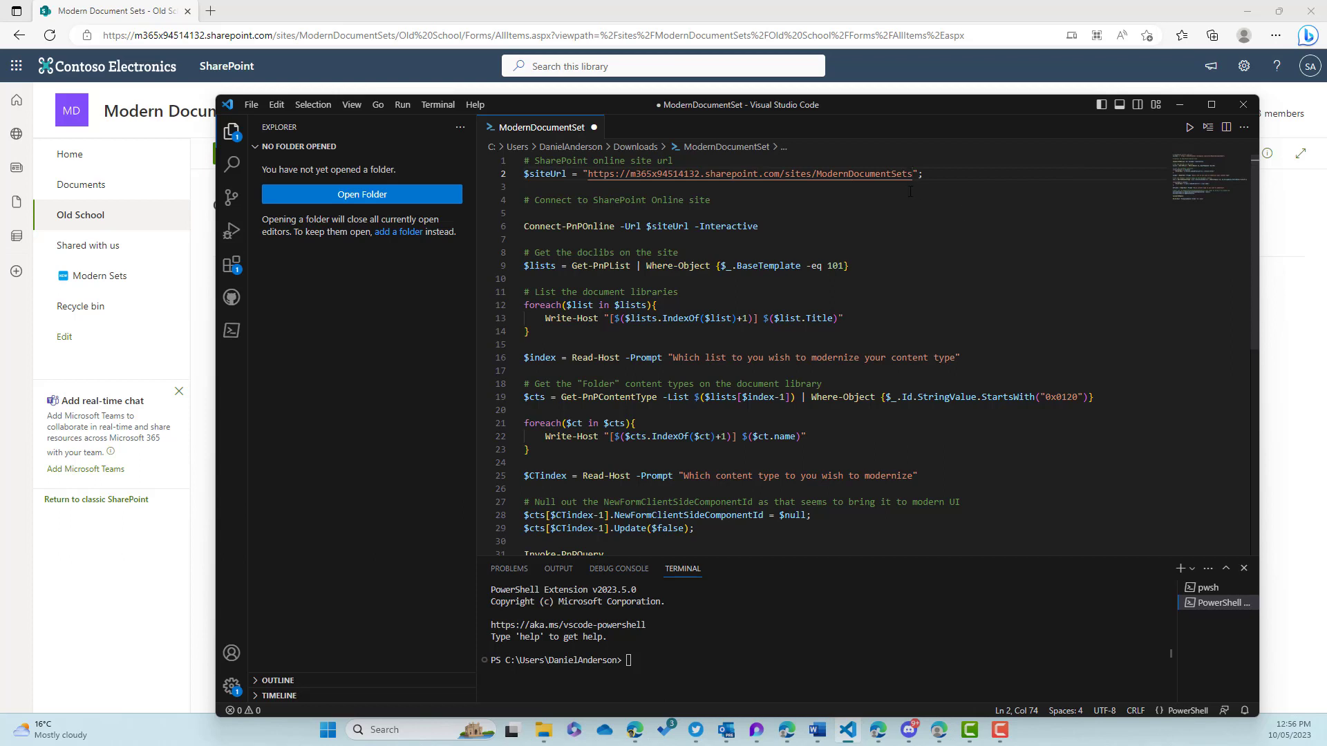
click(887, 245)
Run the entire script with F8 and sign in with the admin account to connect PnP PowerShell
key(ctrl+a)
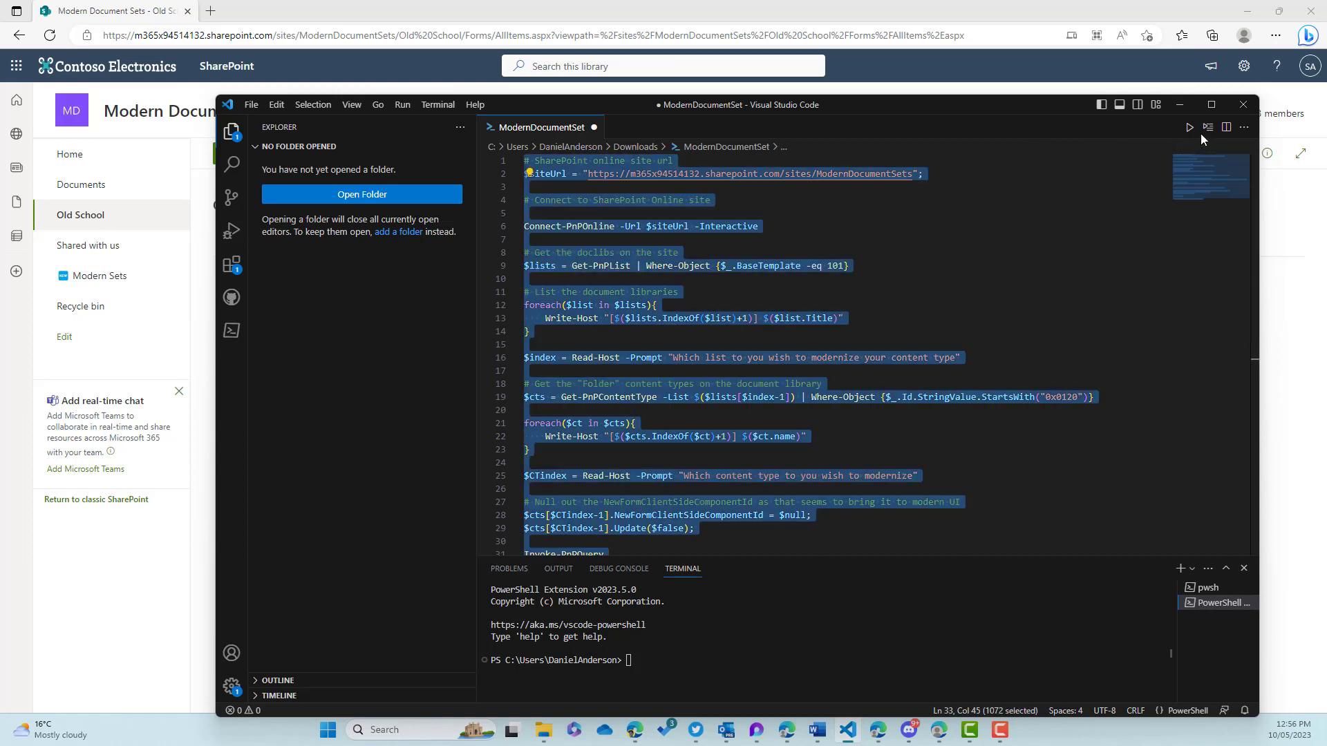
key(F8)
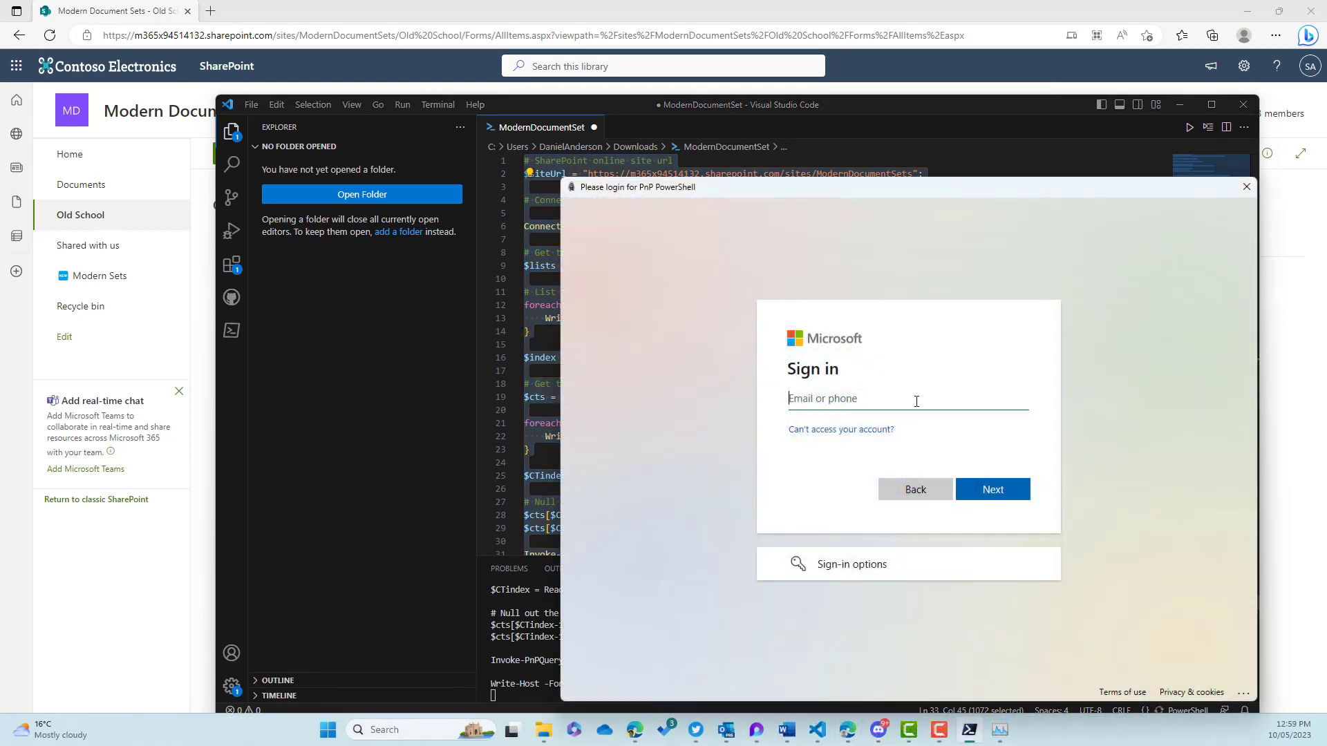
key(ctrl+v)
click(993, 489)
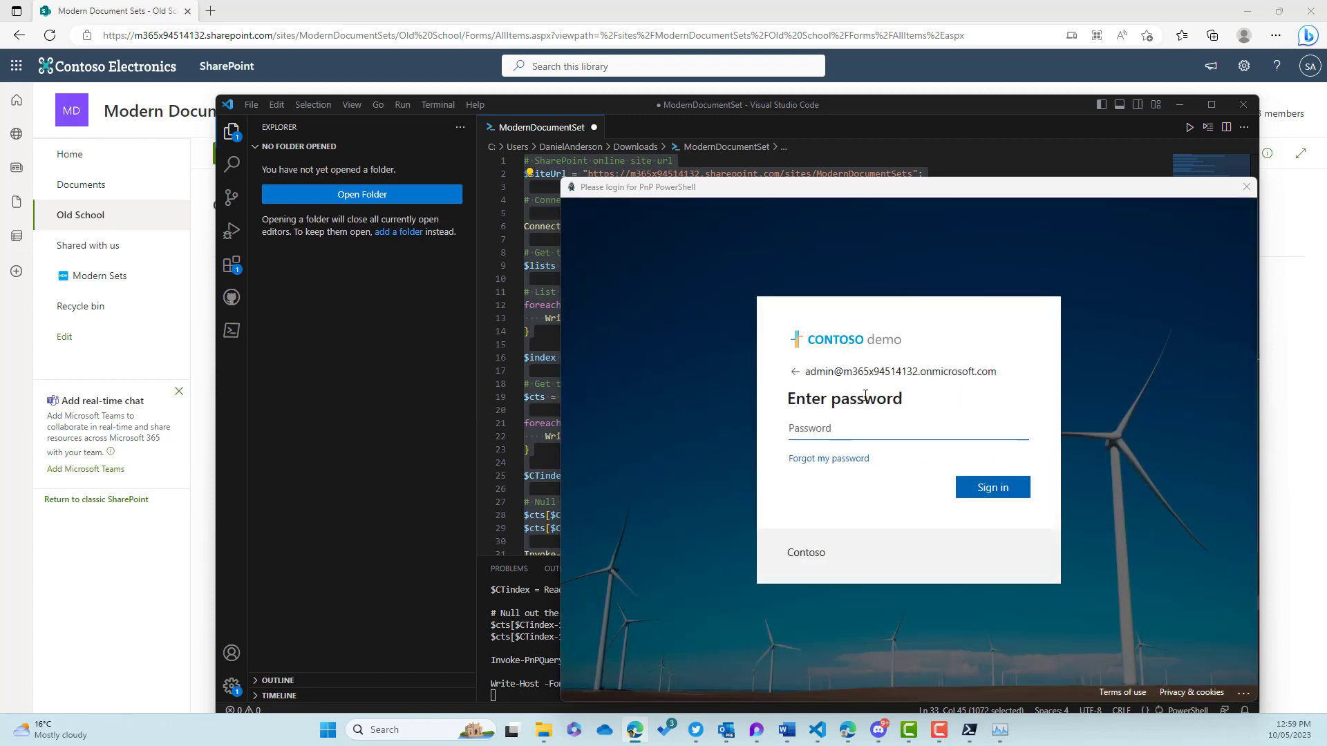
click(942, 430)
key(ctrl+v)
click(993, 487)
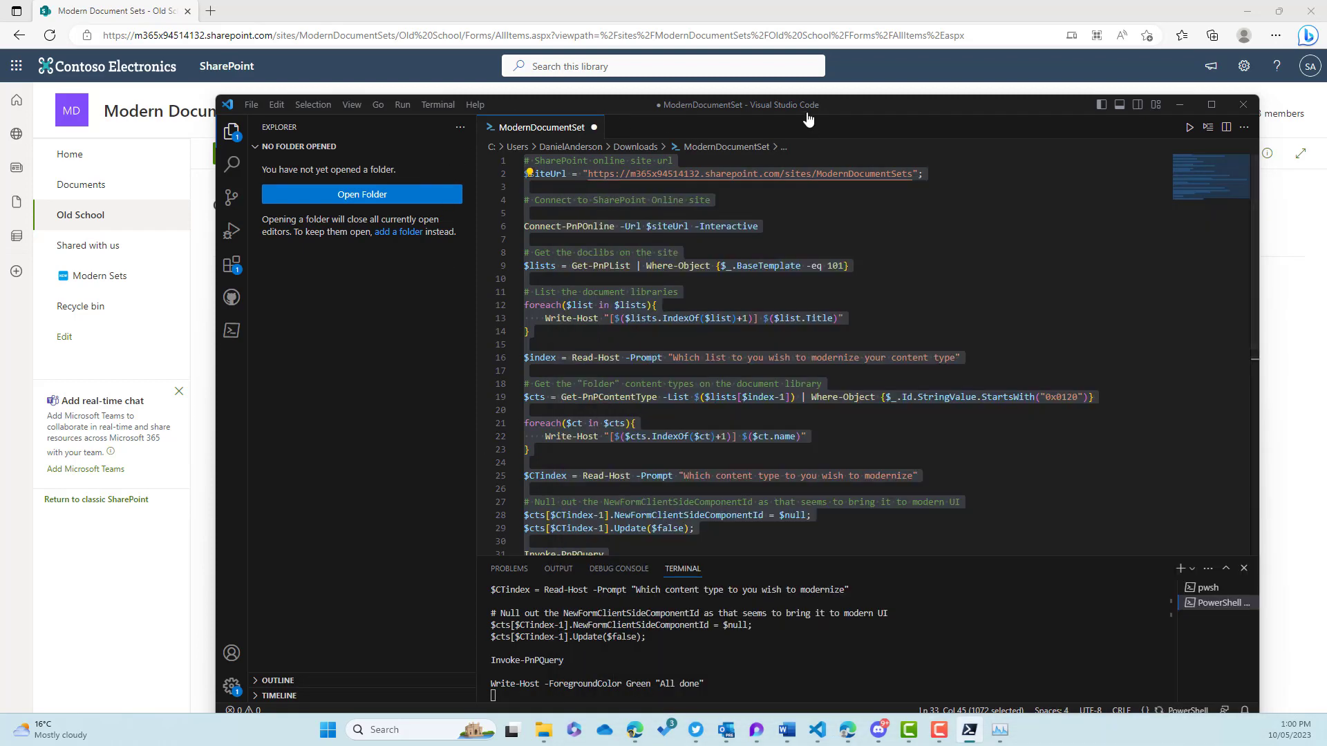
drag(793, 108, 709, 33)
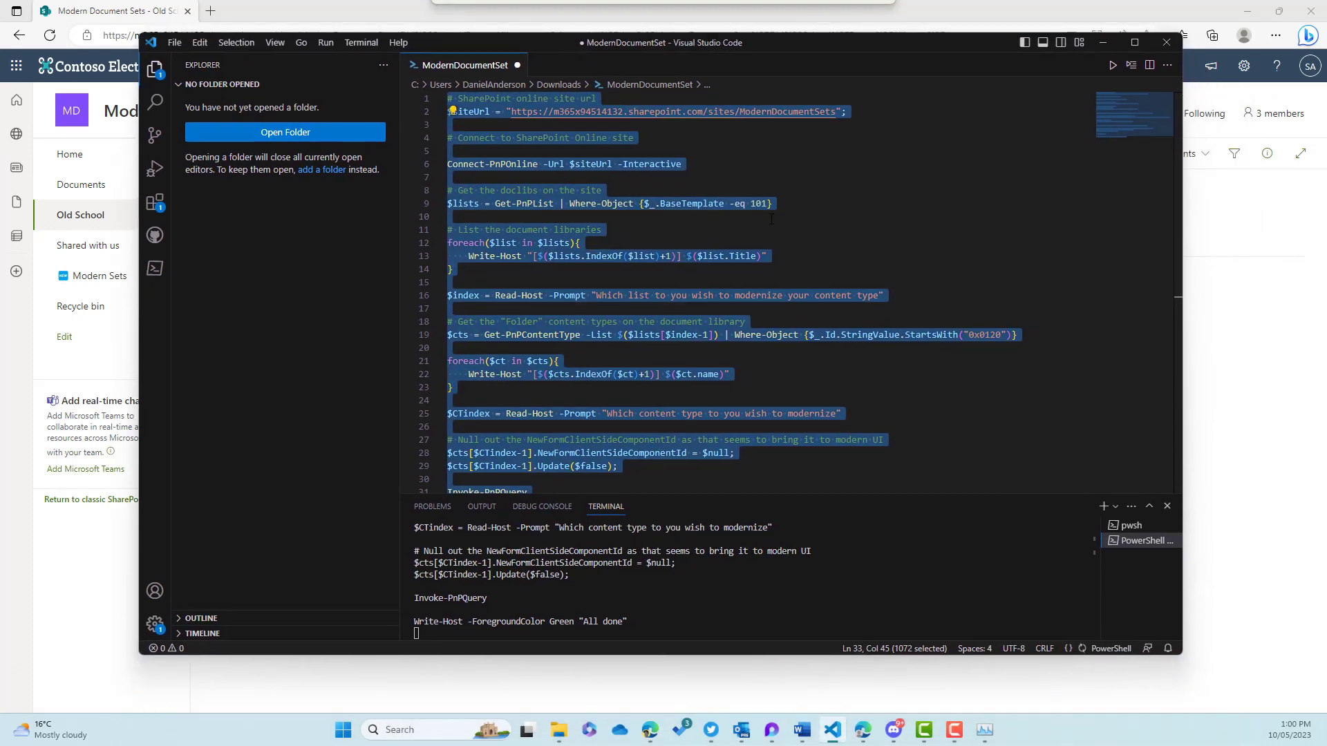
Answer the script prompts with 1 for Modern Sets and 2 for Document Set until All done
drag(1181, 656, 1206, 684)
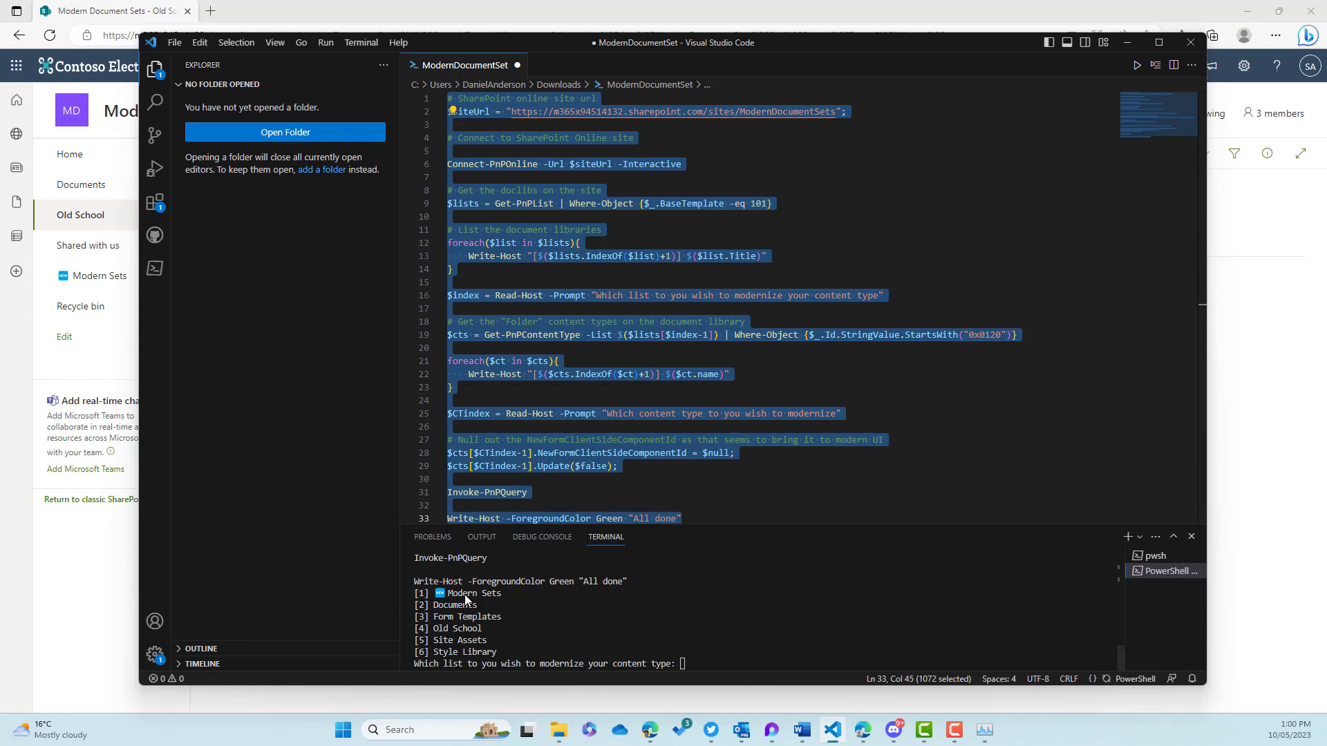
click(682, 663)
text(1)
key(Return)
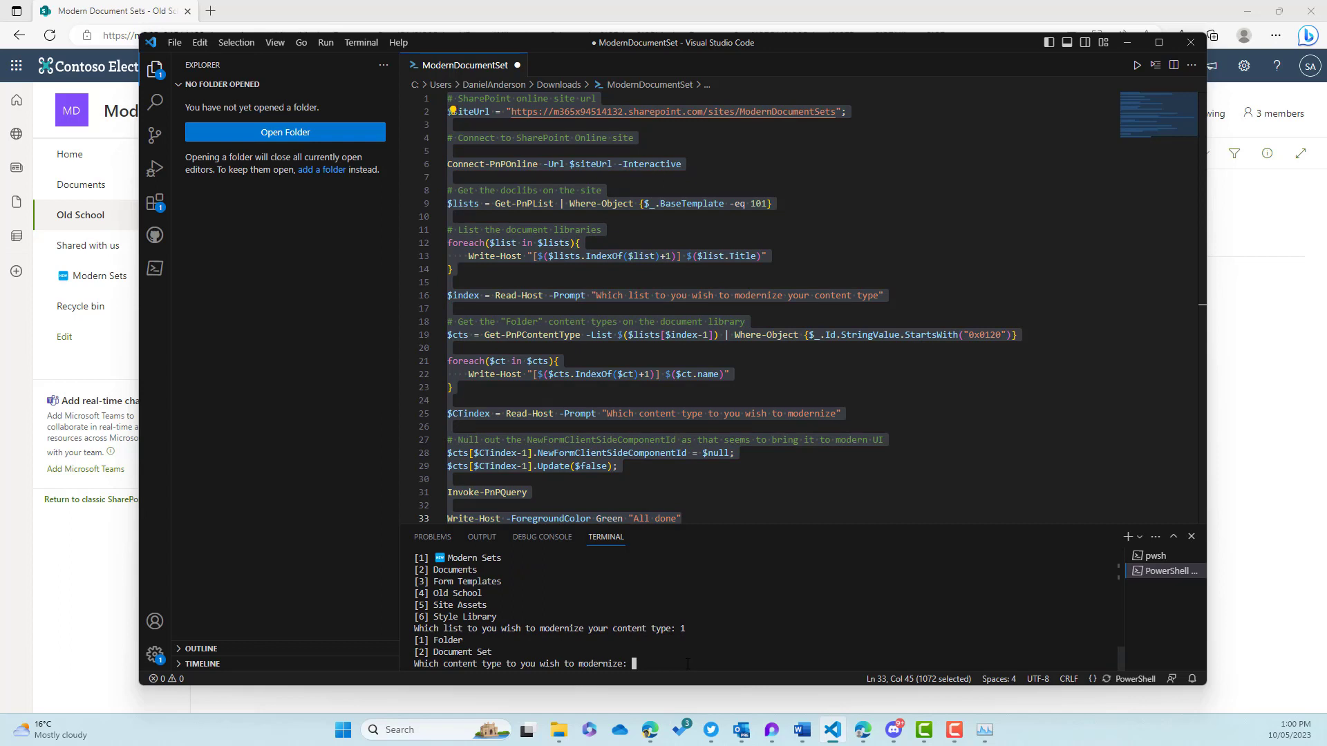
text(2)
key(Return)
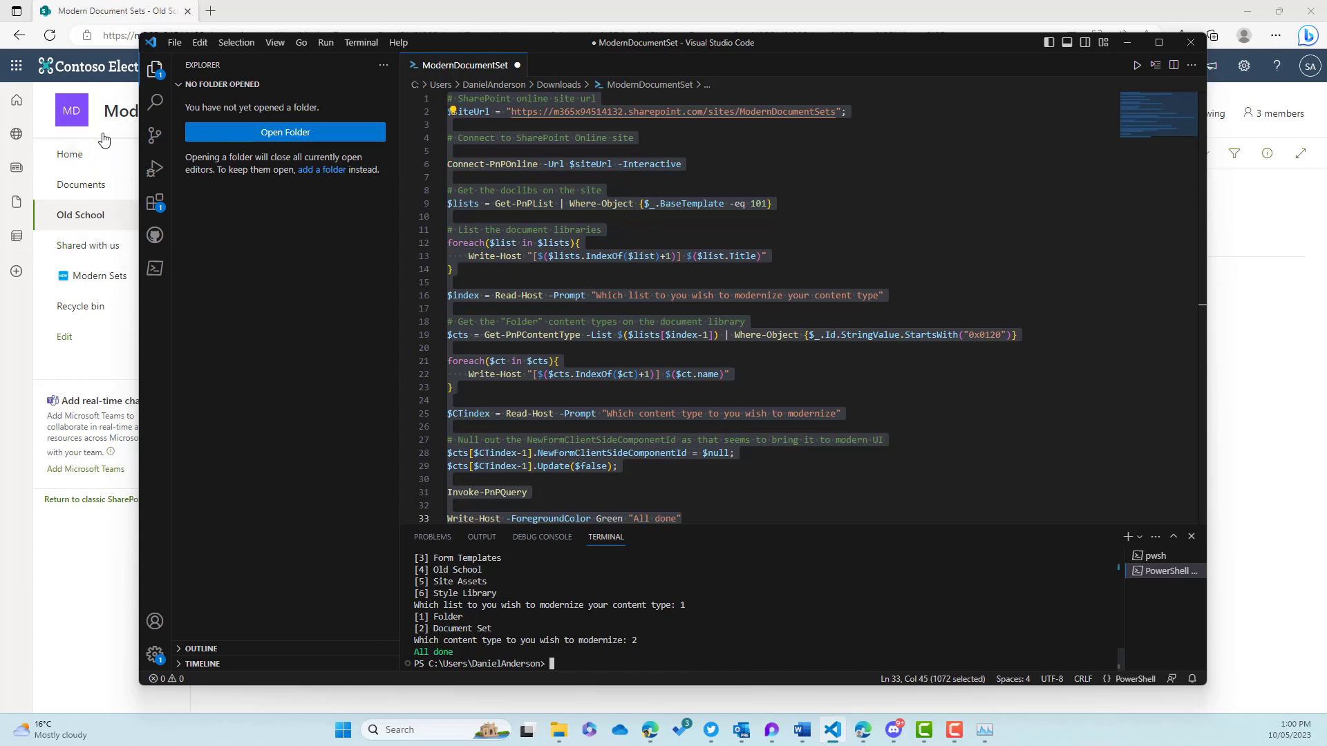
click(79, 564)
Reload, open Modern Sets, verify New > Document Set shows the modern panel, then cancel it
click(51, 36)
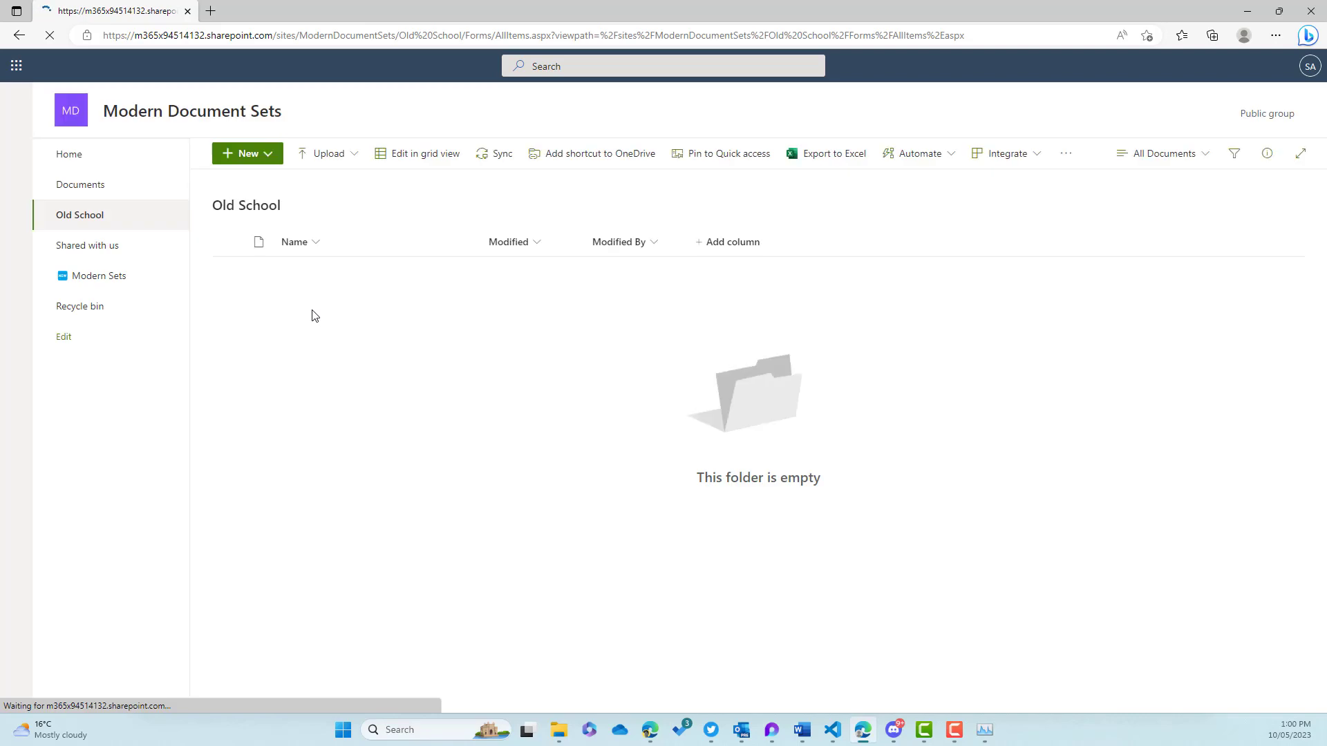
click(109, 282)
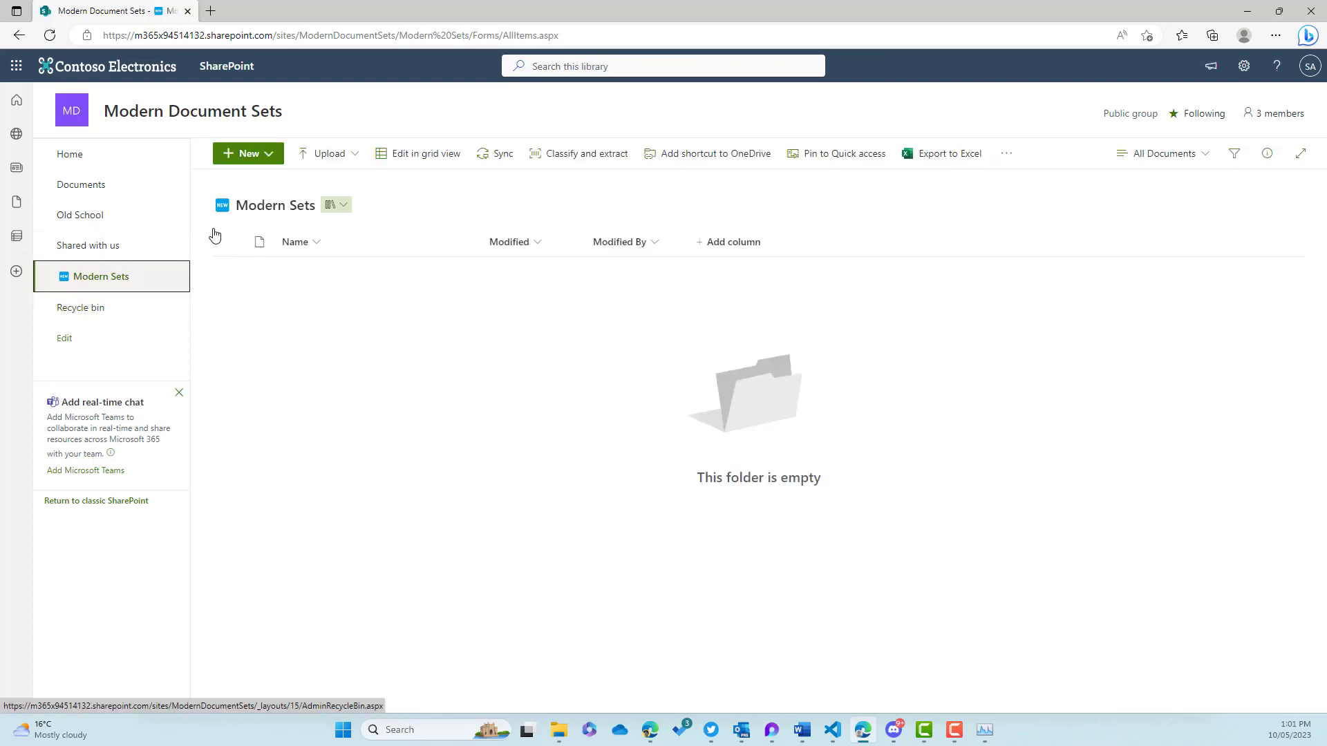
click(269, 156)
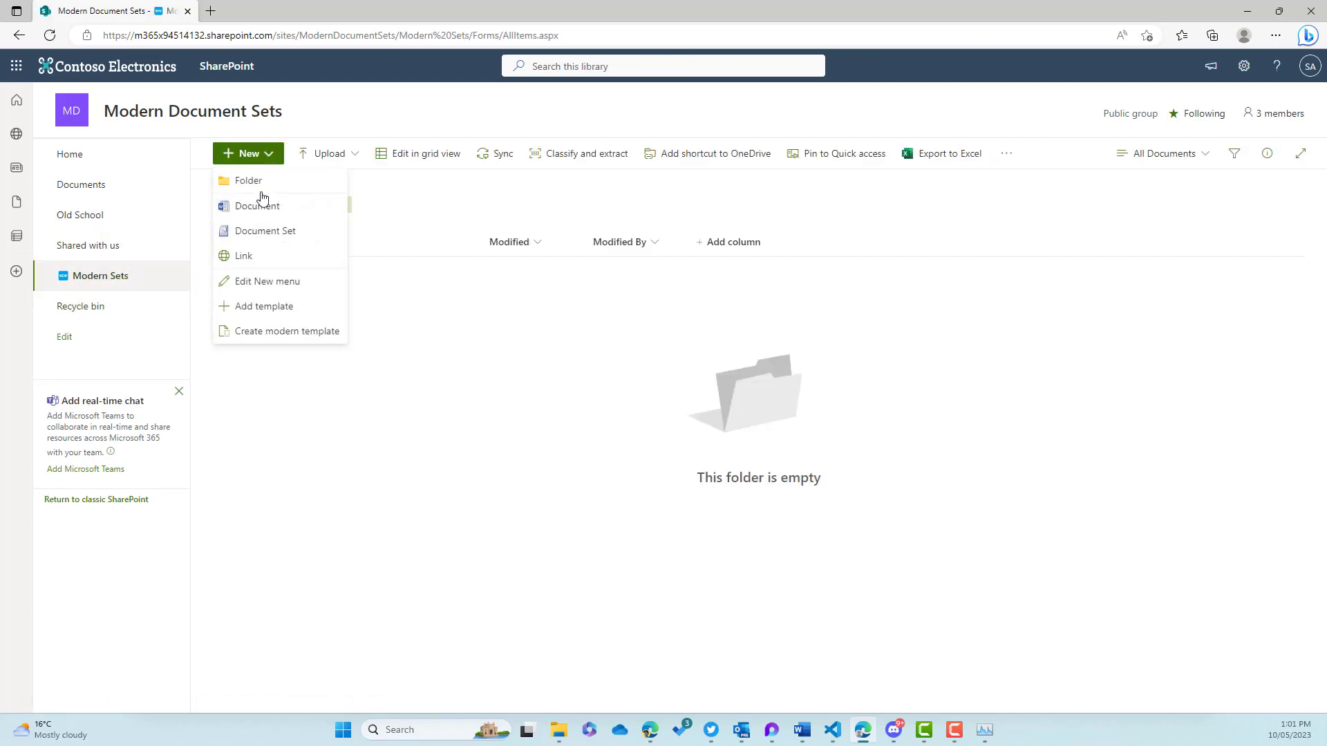
click(259, 233)
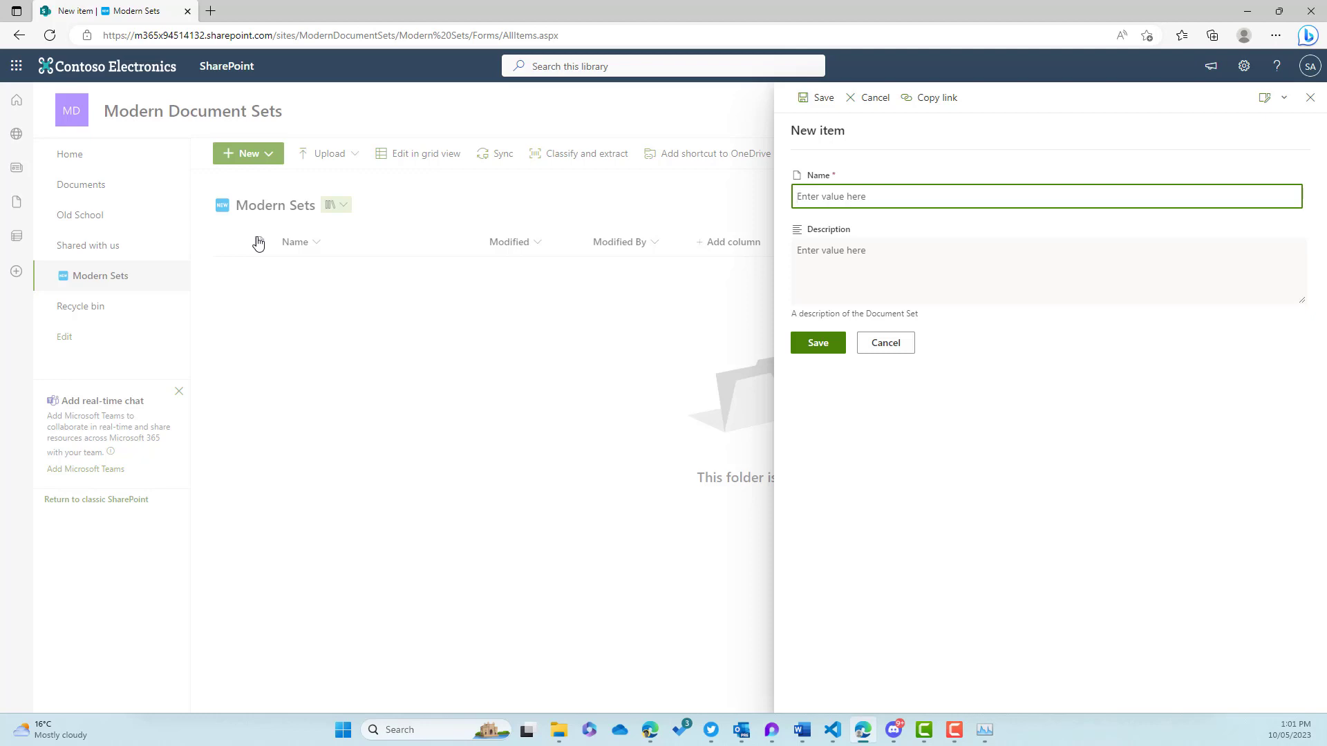
click(883, 344)
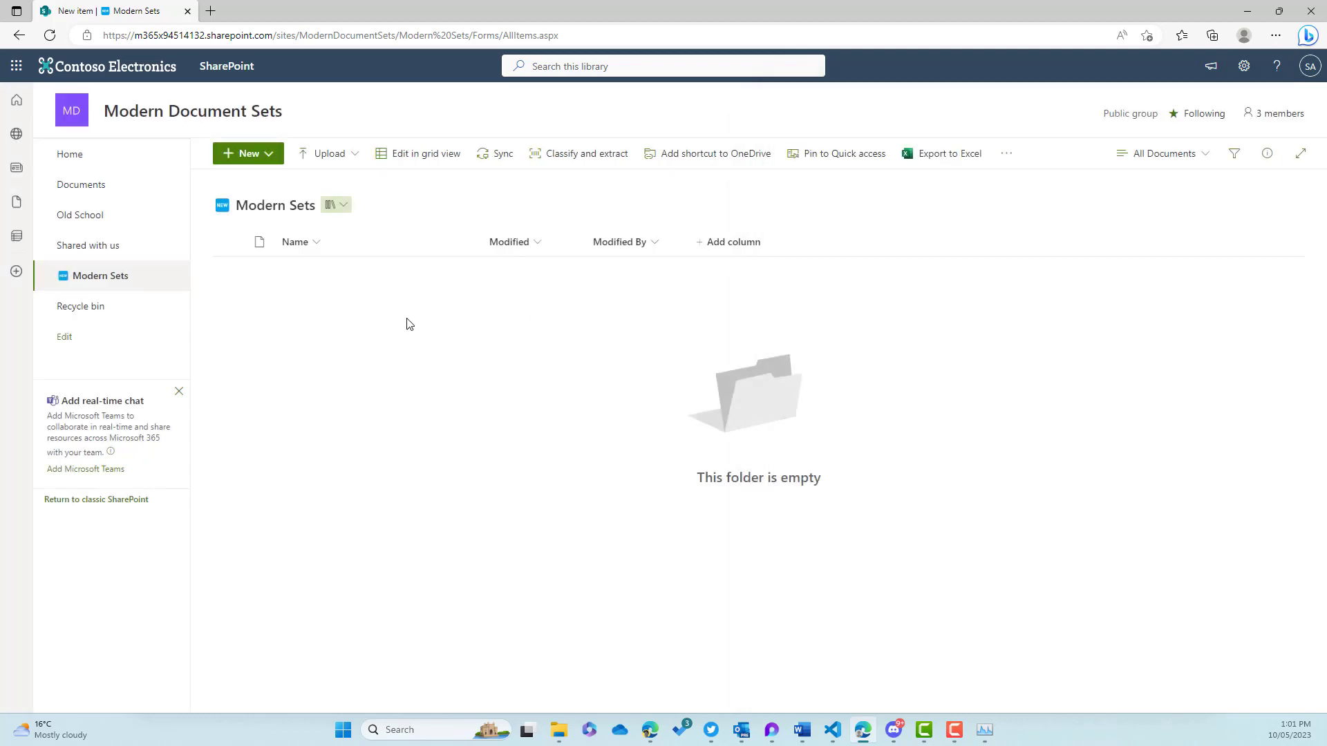
Open the full Modern Sets library settings page and start creating a new column
click(1243, 66)
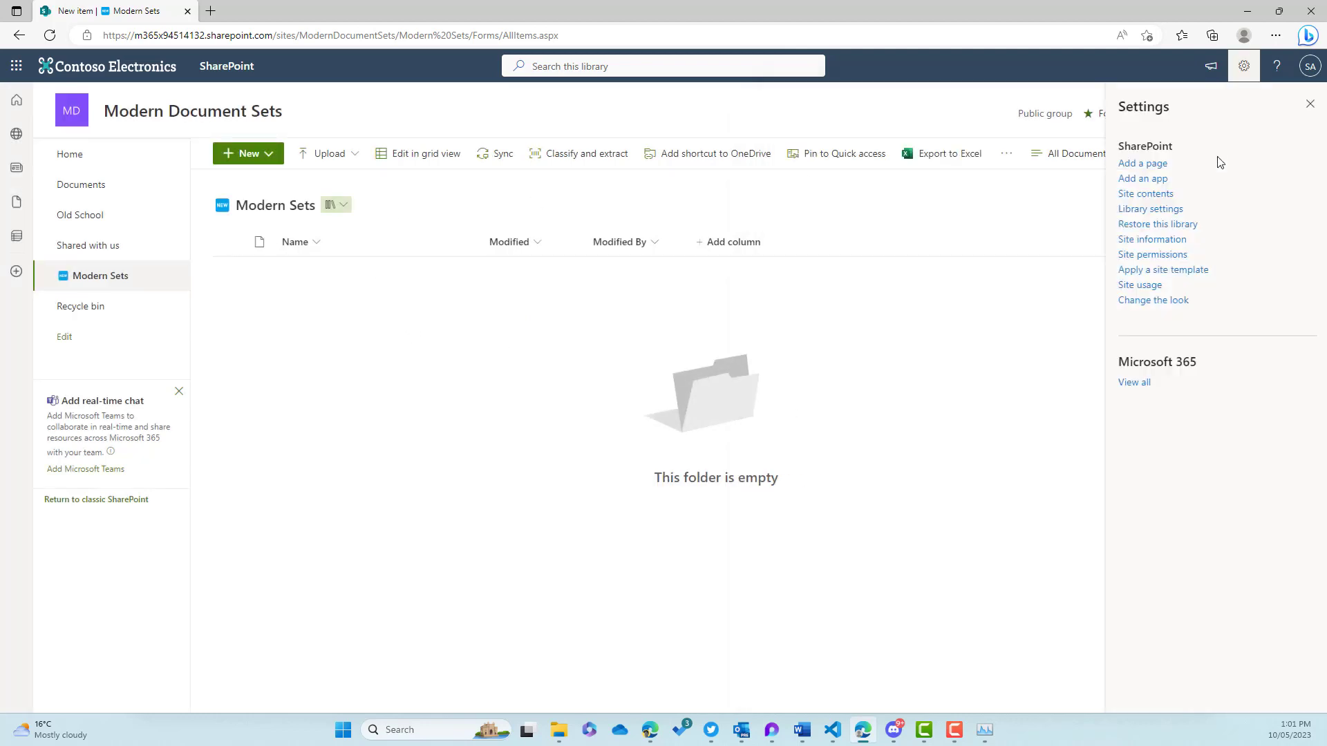
click(1150, 209)
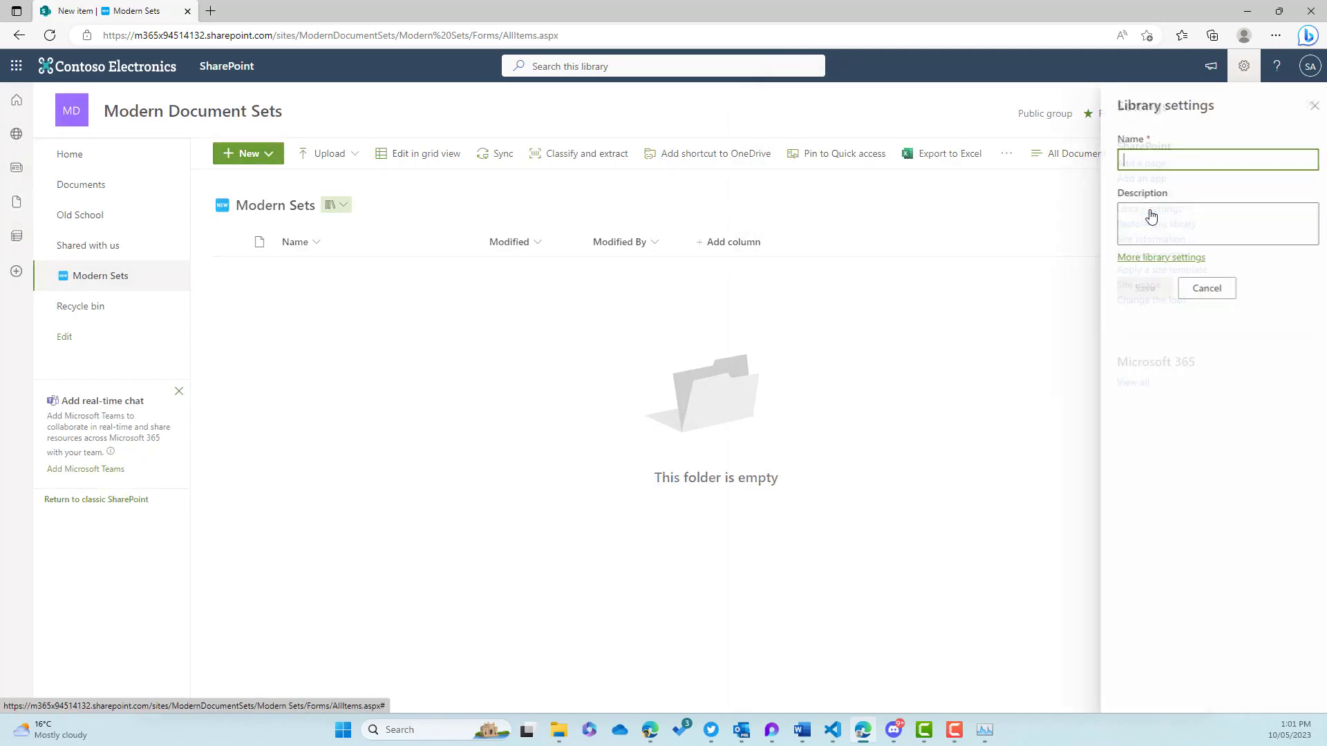
click(1145, 258)
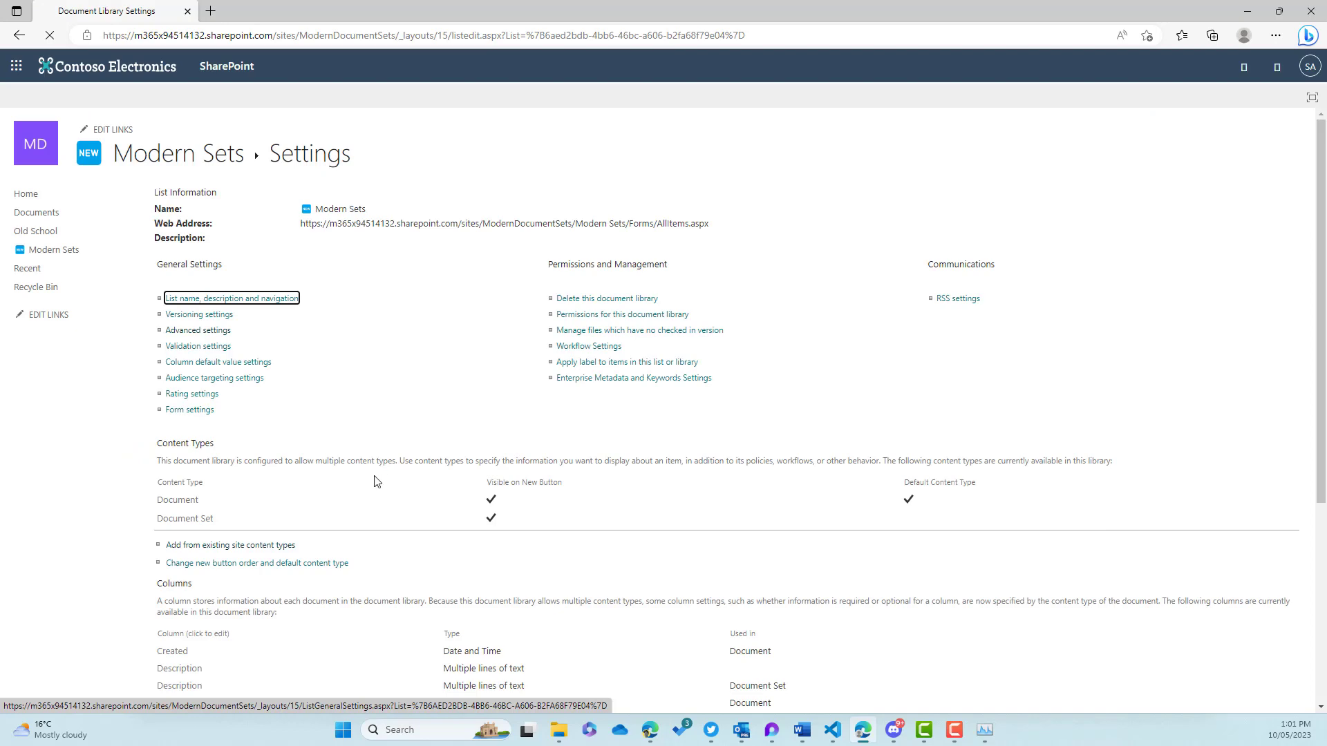
scroll(376, 482, down, 3)
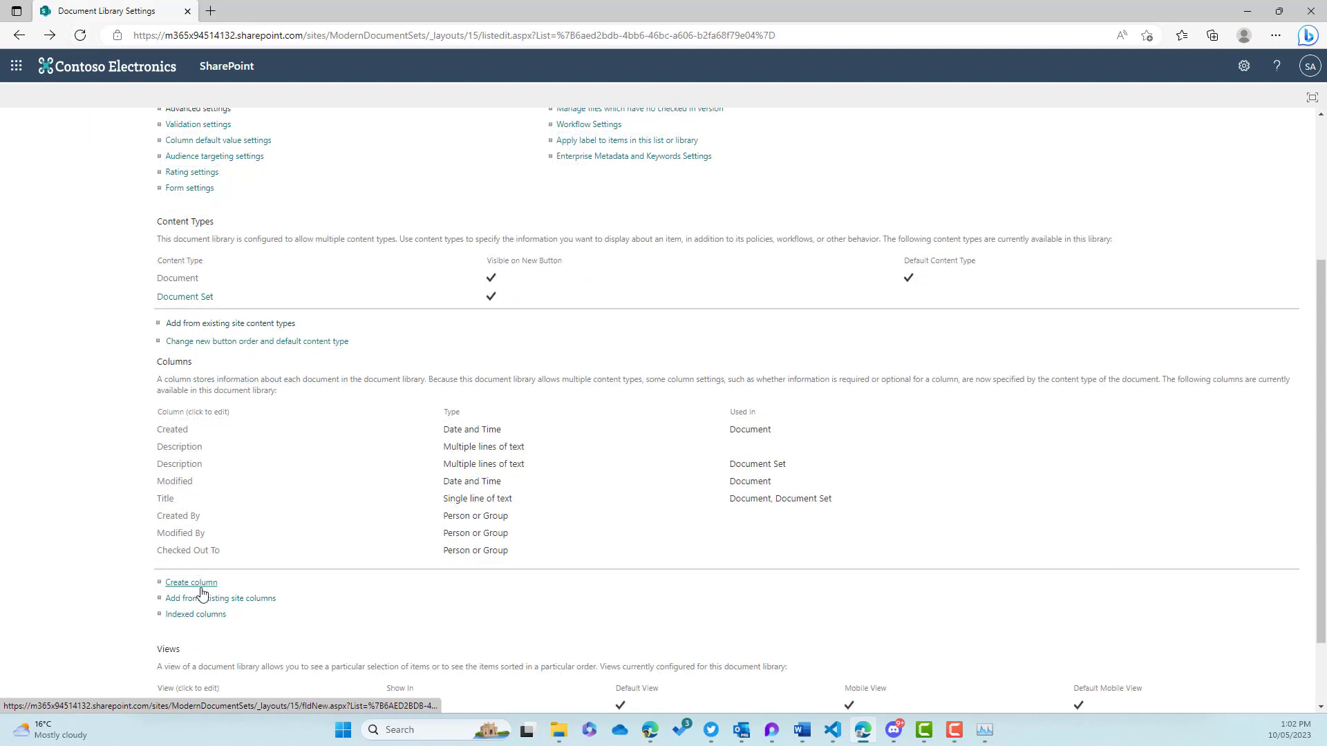
click(199, 584)
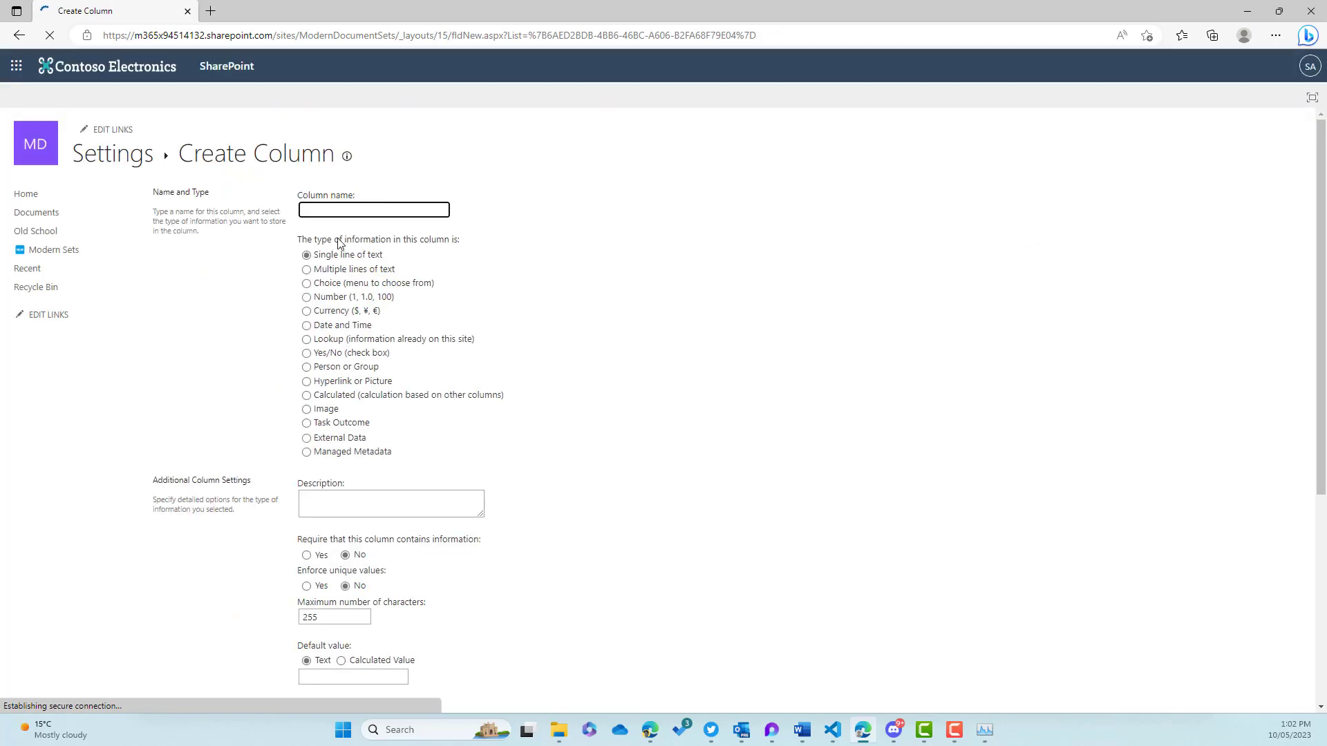
Define Status as a Choice column (New, In Progress, Completed), excluded from all content types and the default view
text(Status)
click(306, 284)
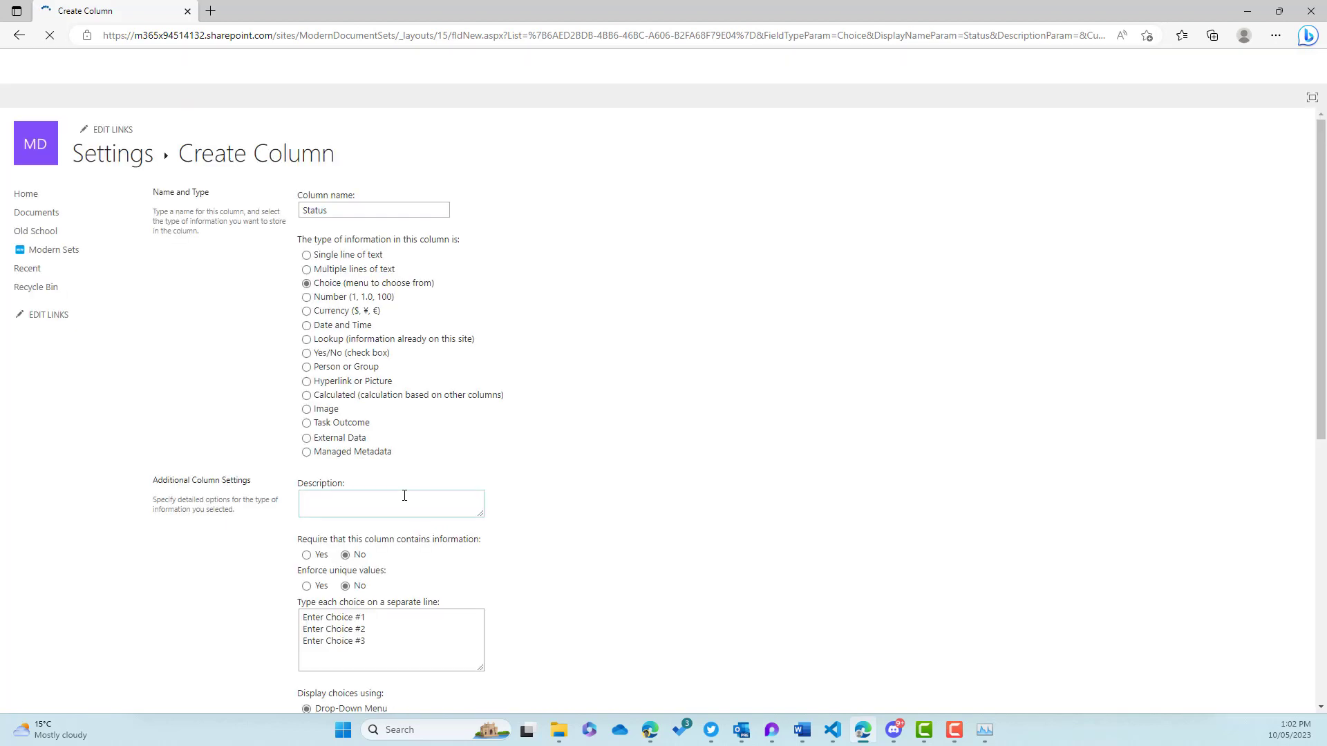
key(ctrl+a)
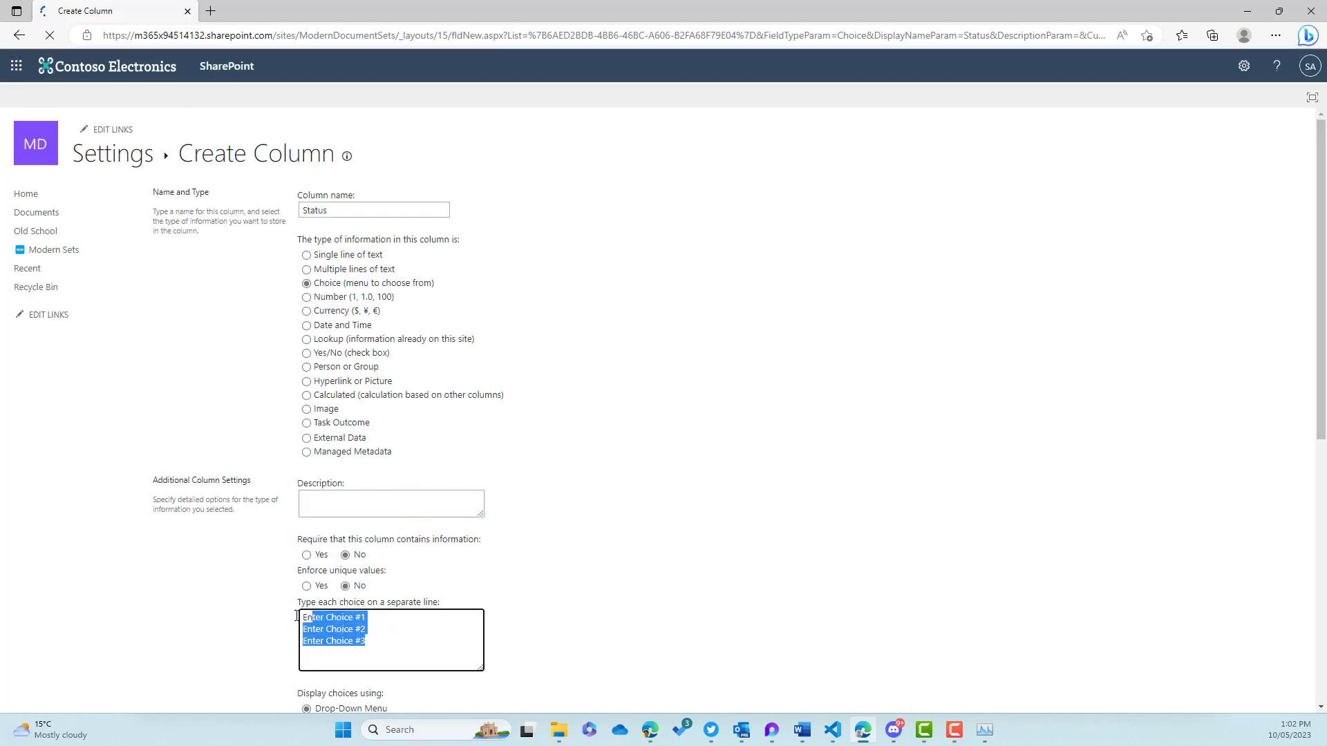
text(New)
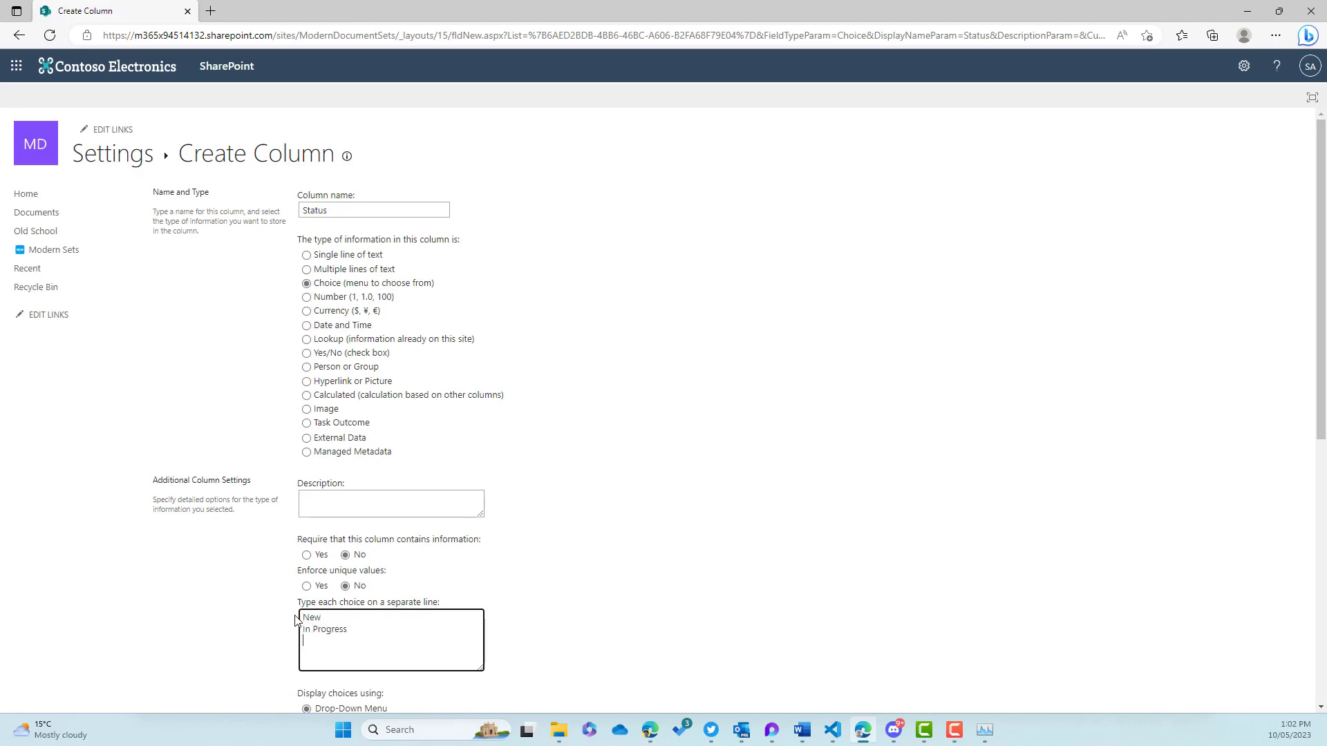
text(ompleted)
scroll(546, 457, down, 7)
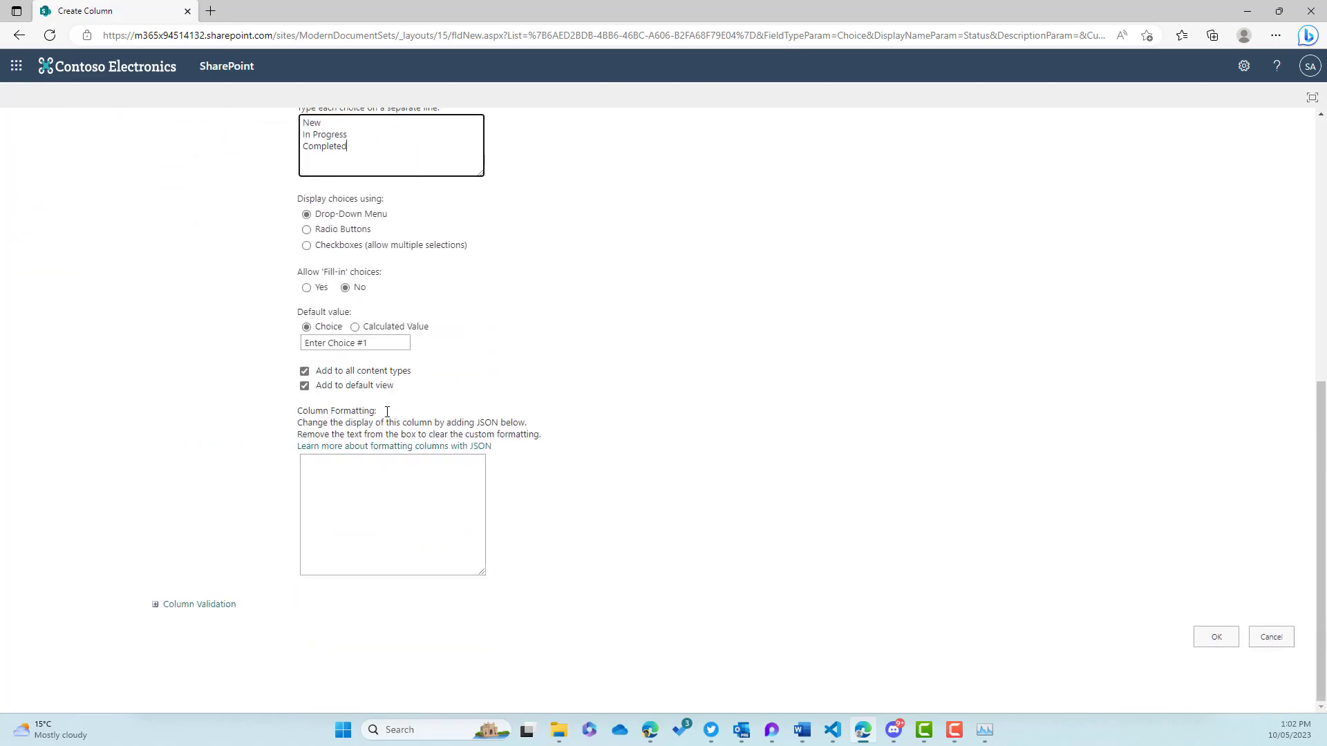
click(304, 372)
click(304, 385)
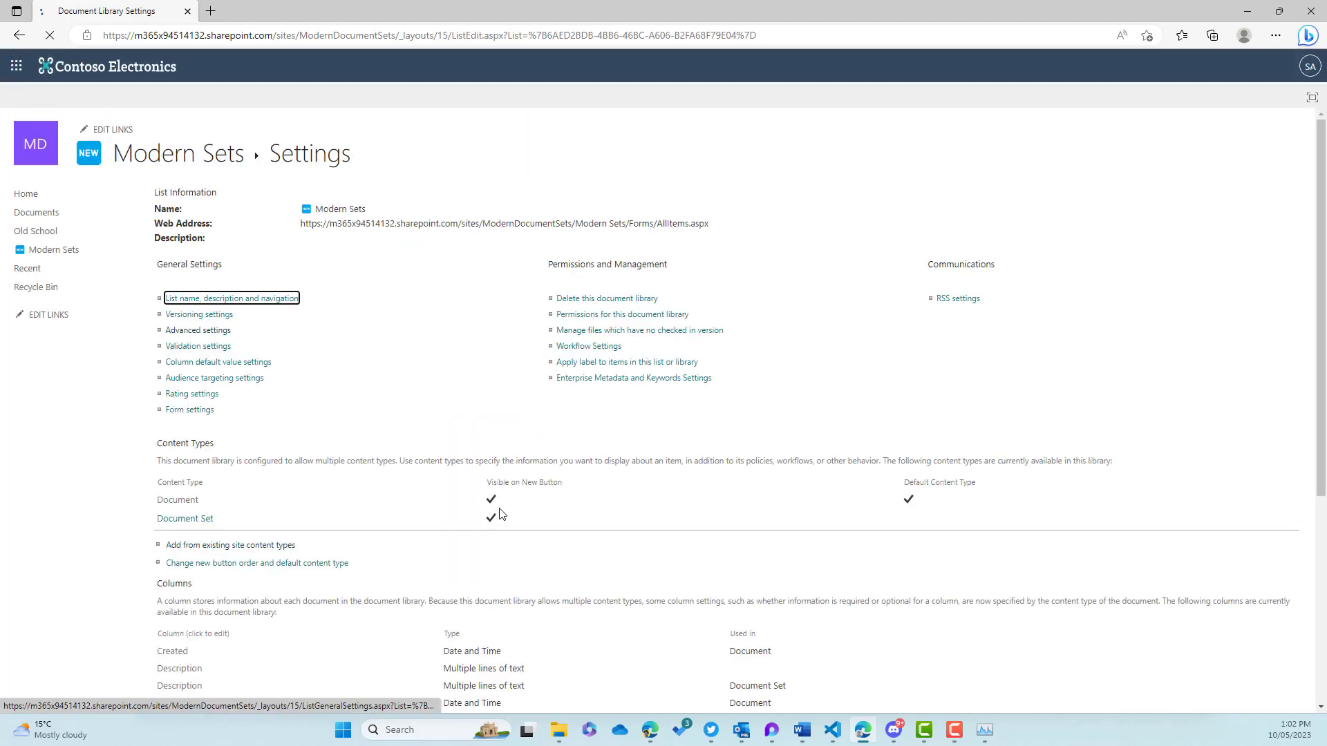
Add the existing Status column to the Document Set content type, then go back to Modern Sets
click(213, 521)
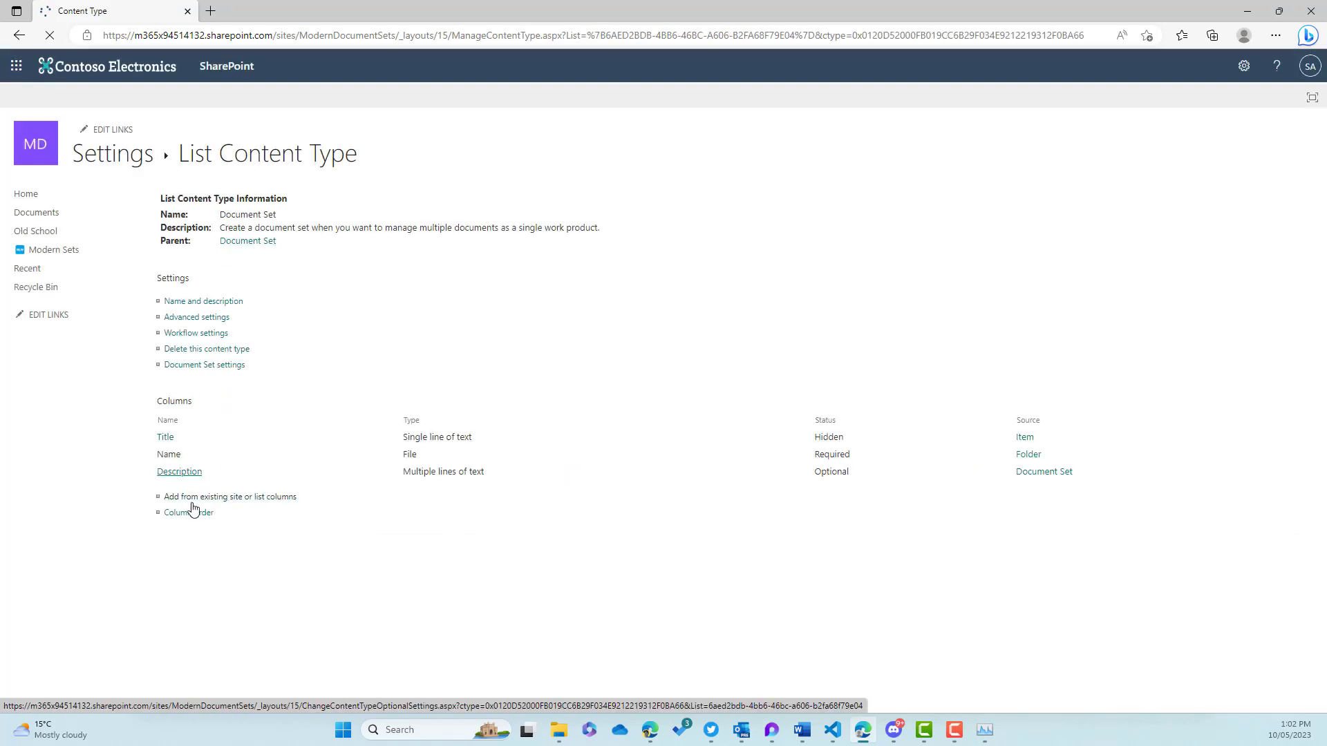
click(209, 498)
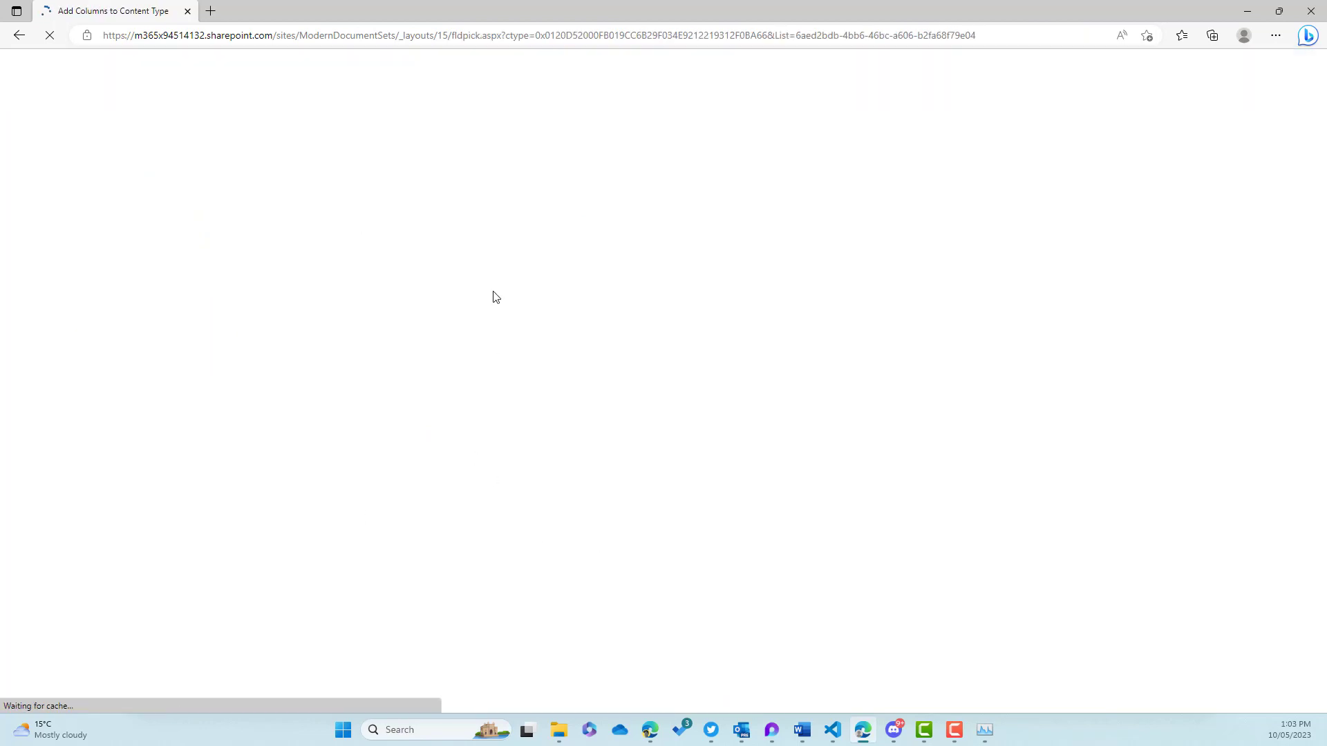
click(499, 259)
click(654, 279)
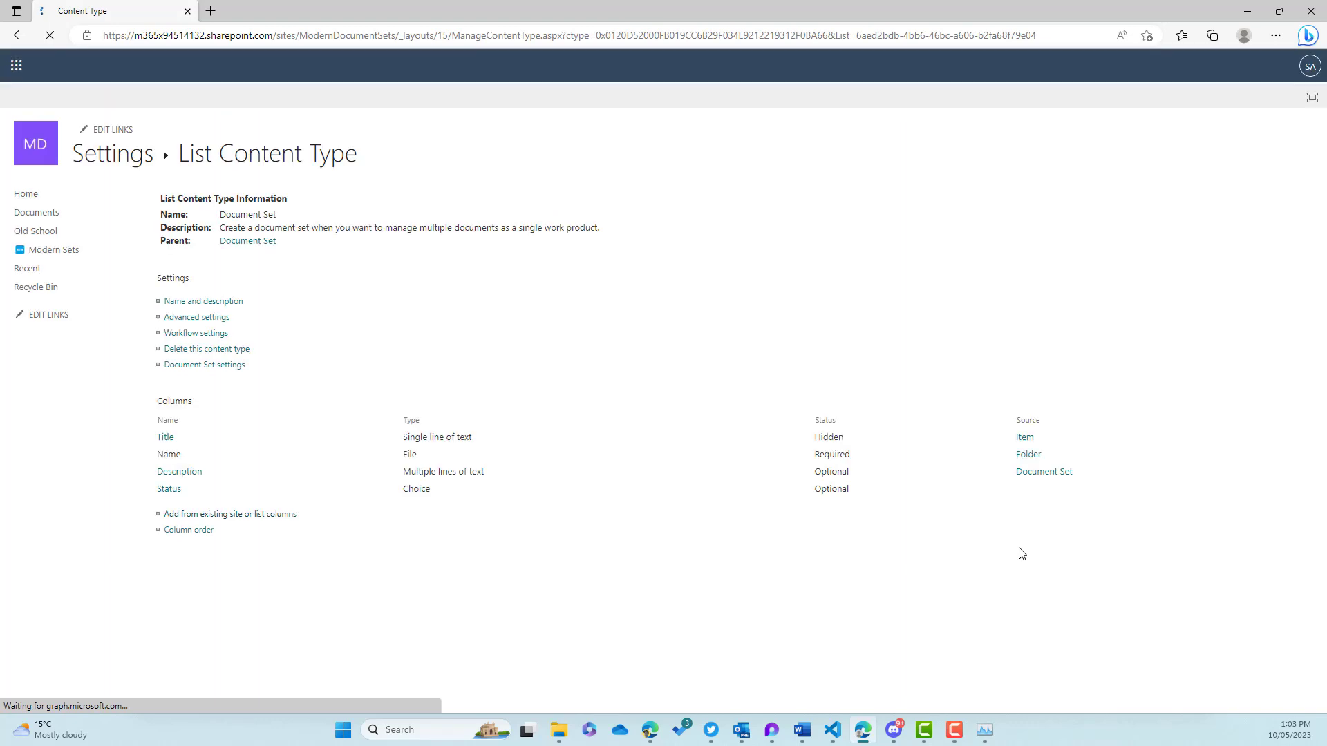
click(44, 252)
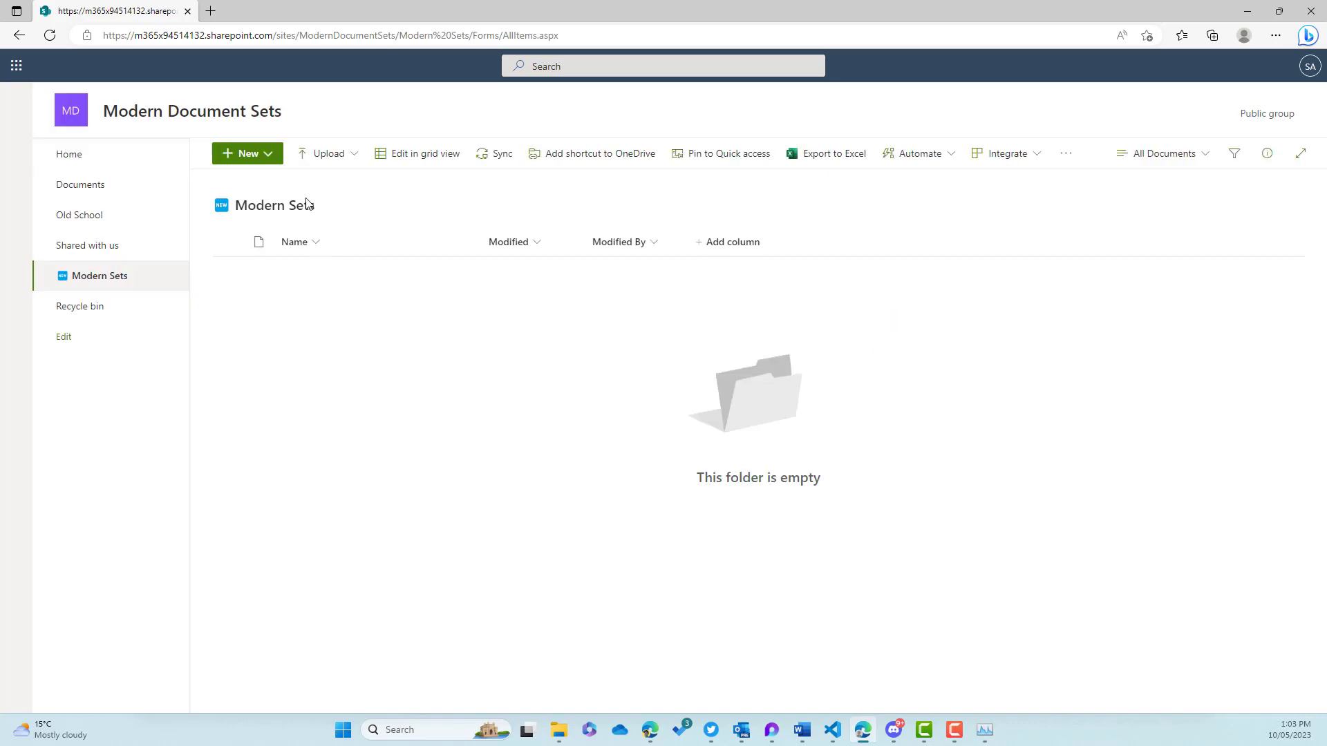
Start a new Document Set and remove the default New value from its Status field
click(267, 155)
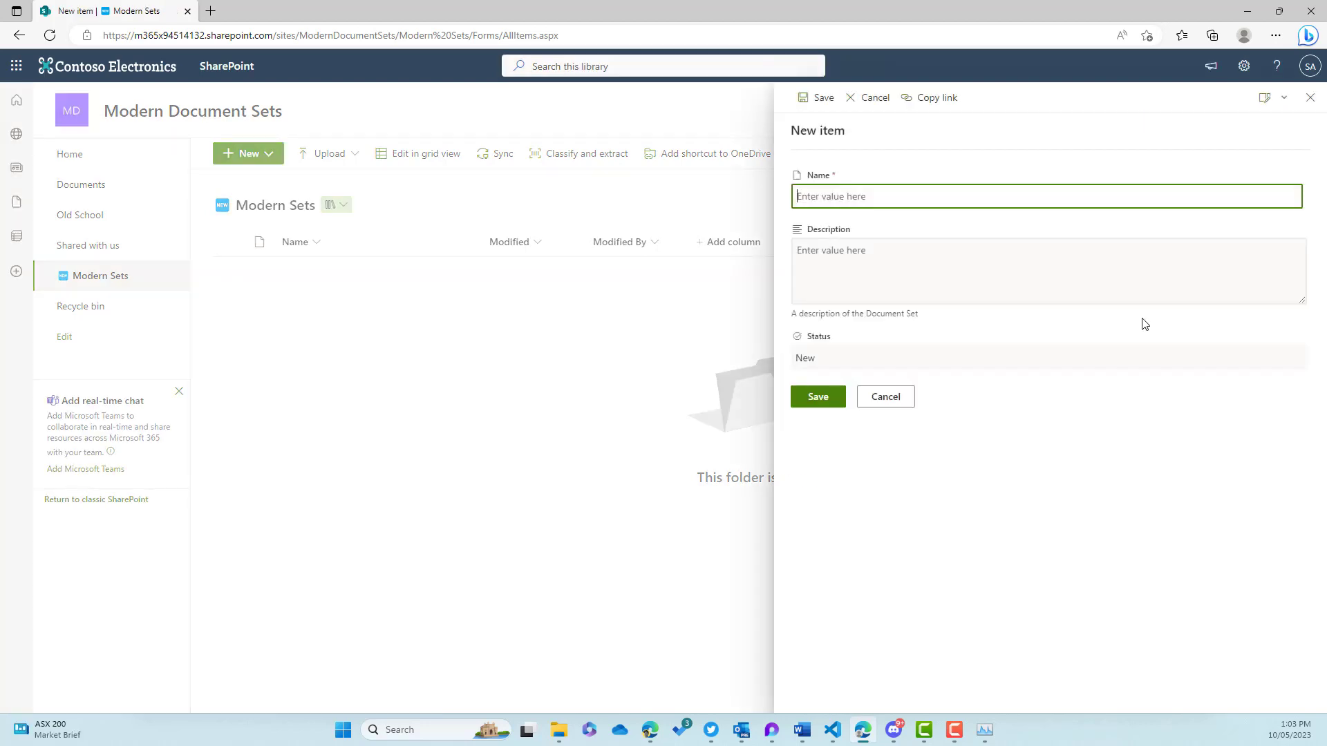
click(967, 367)
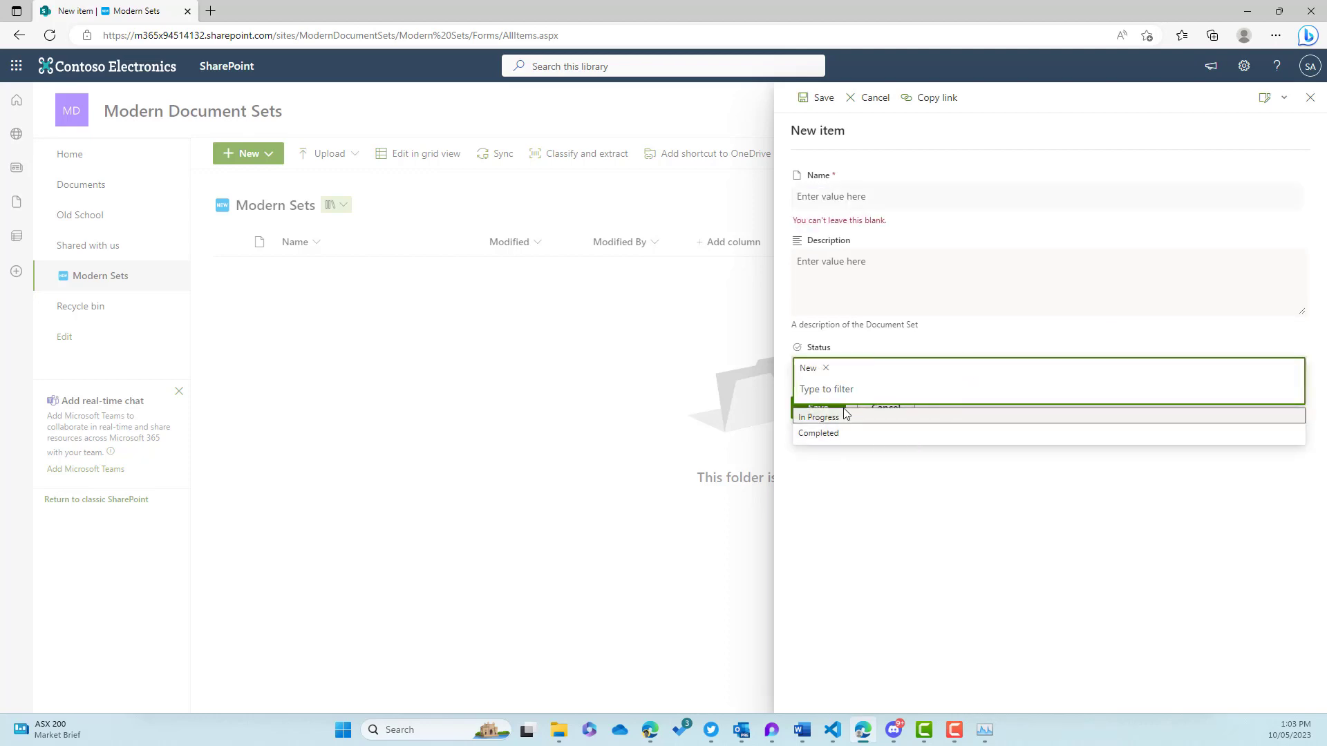
click(826, 369)
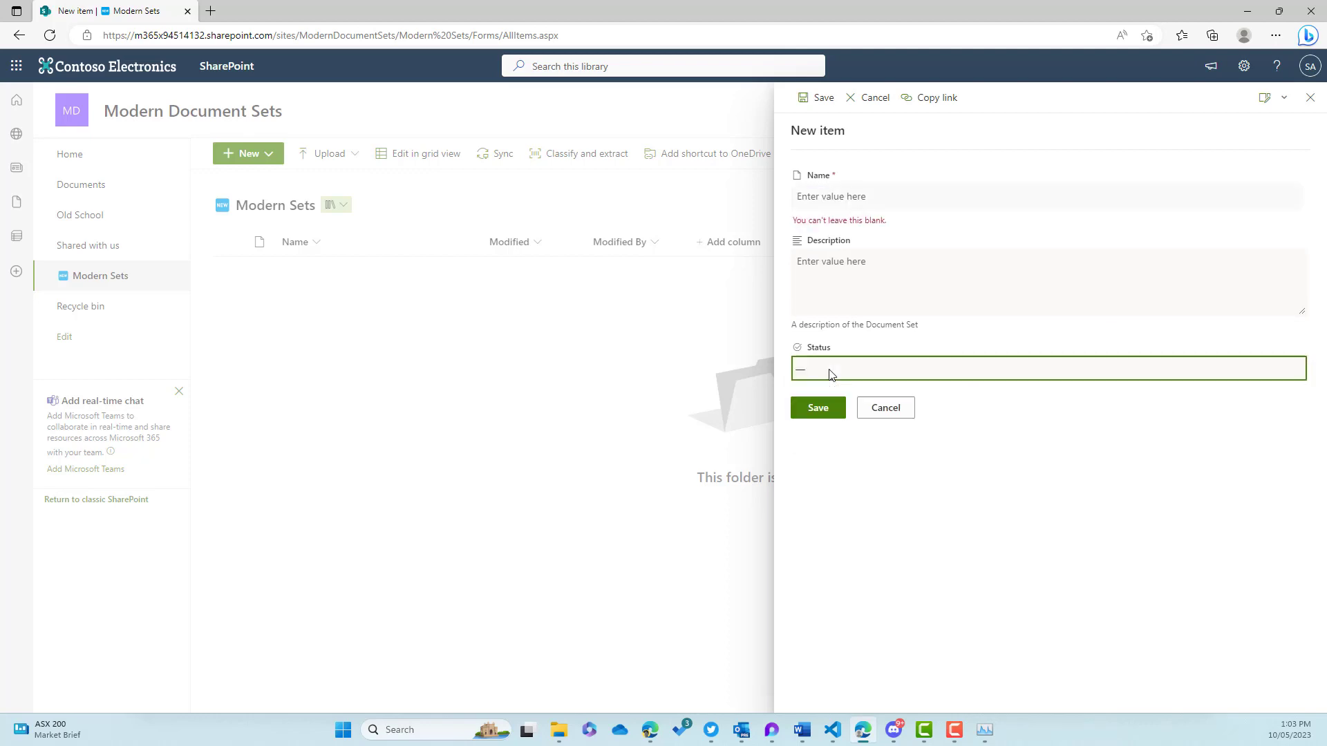